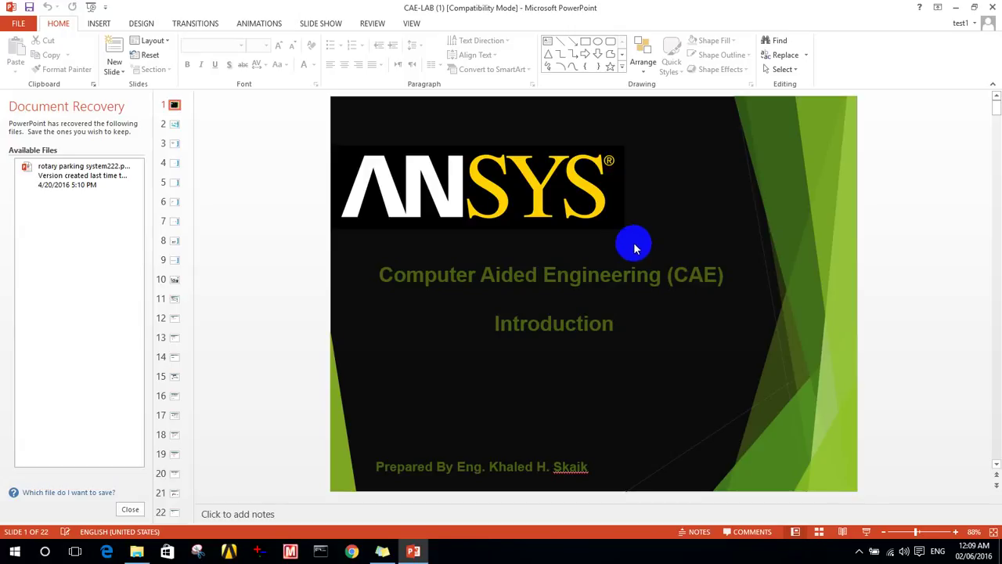
Step: Minimize PowerPoint and launch SOLIDWORKS 2016 from its desktop shortcut
click(956, 8)
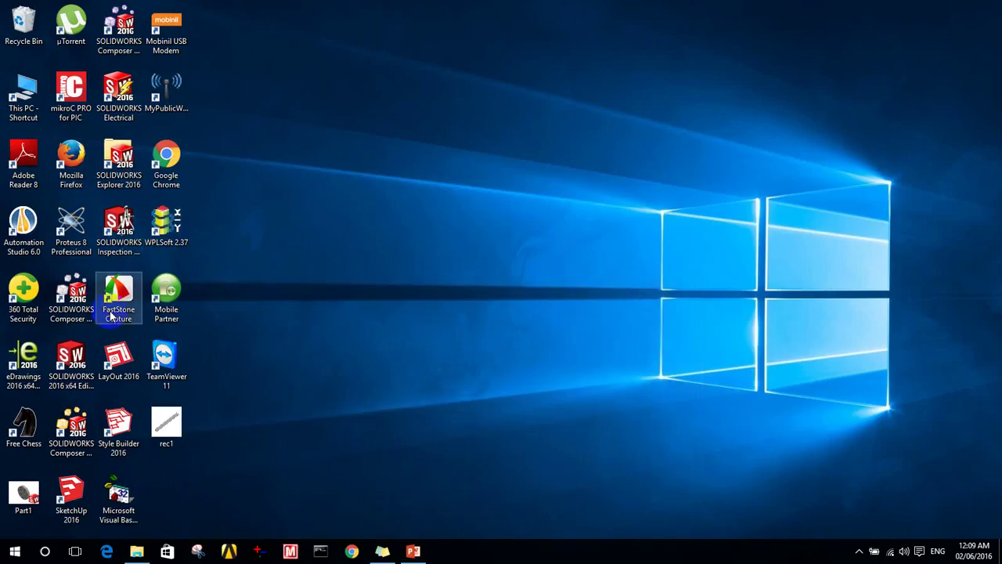
double_click(71, 360)
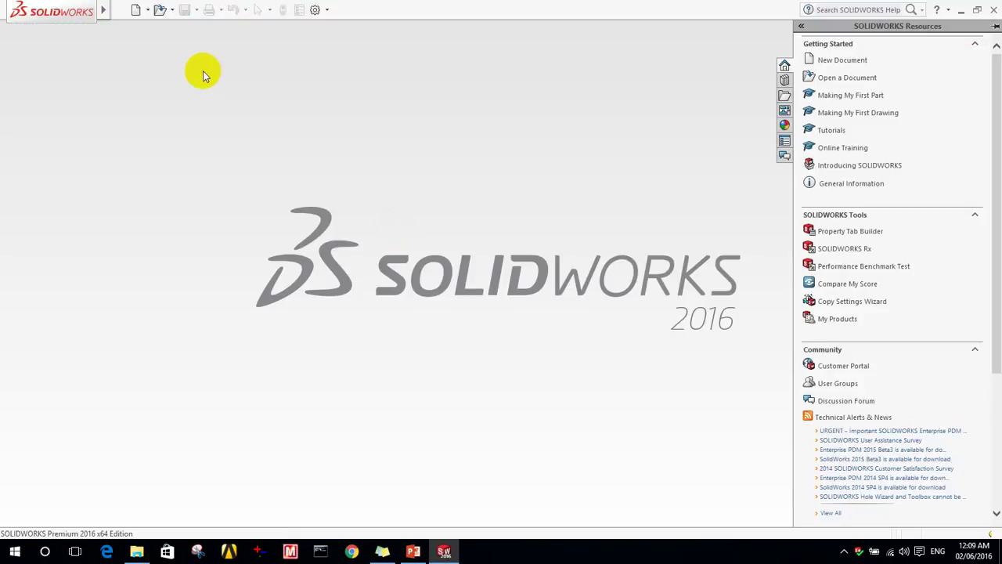
Step: Create a new part and draw a thin corner rectangle on the Front Plane, viewed face-on
click(134, 11)
click(284, 305)
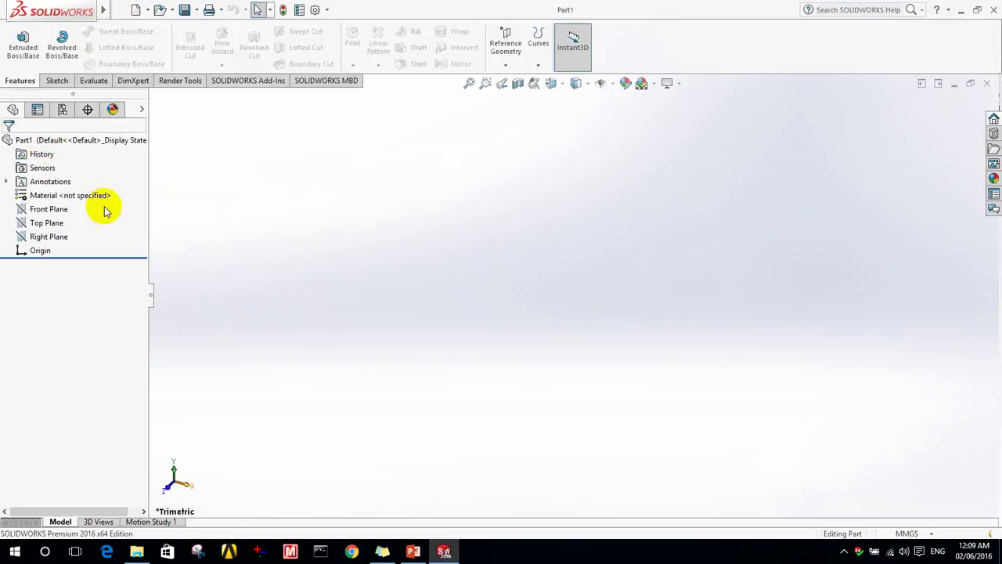
click(58, 210)
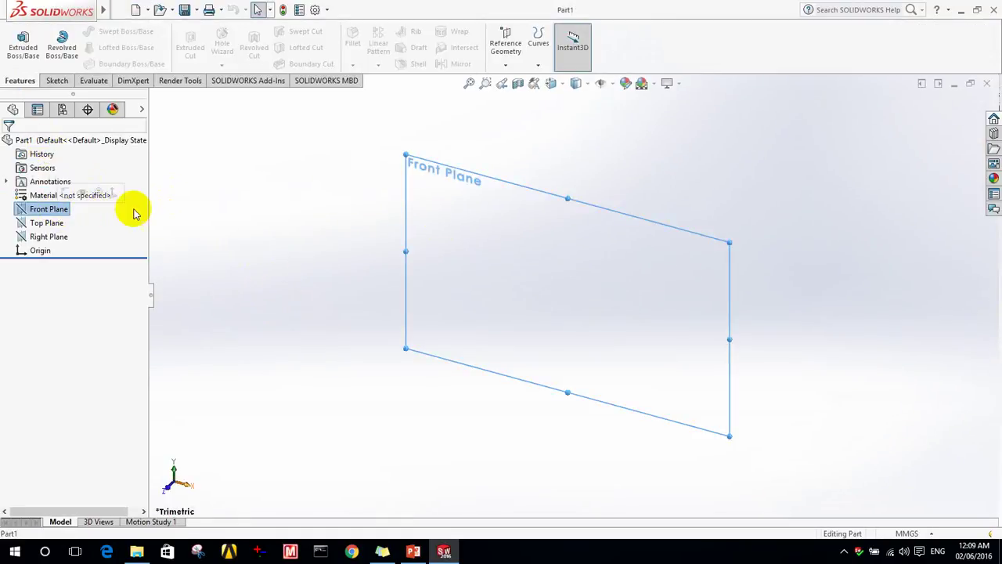
key(space)
click(528, 330)
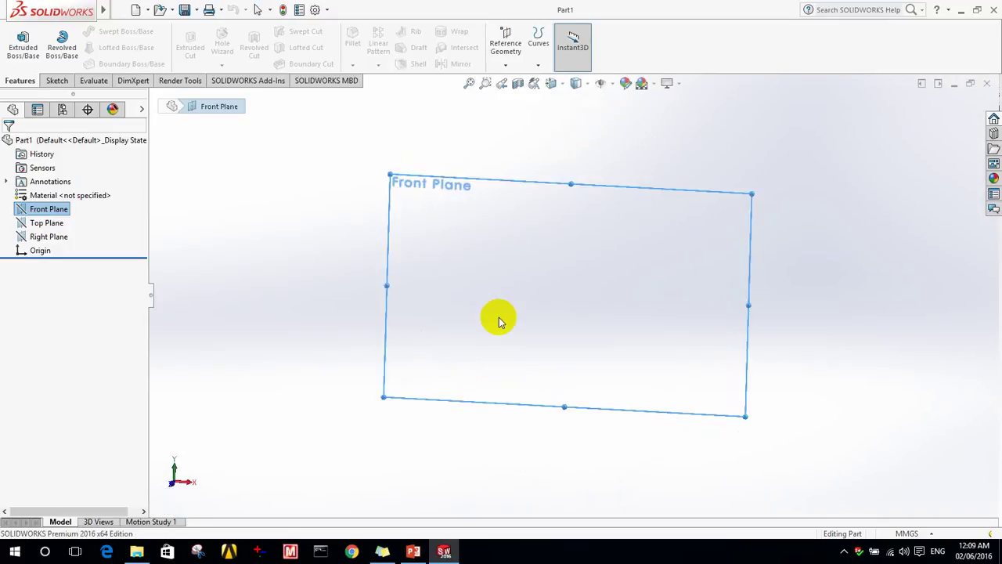
click(56, 80)
click(82, 47)
drag(490, 277, 627, 288)
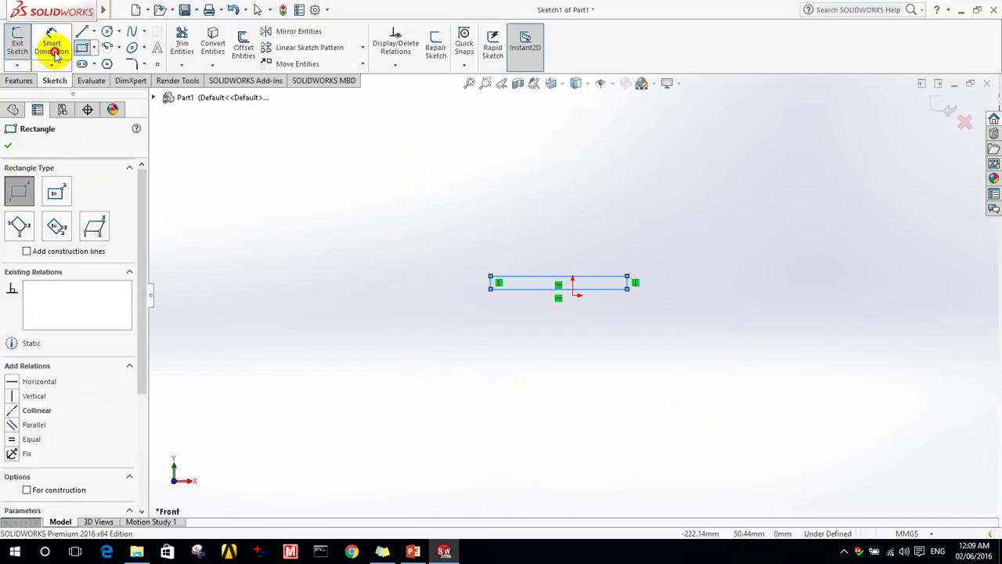
Step: Dimension the rectangle 100 mm wide and 4 mm high
click(51, 41)
click(527, 277)
click(527, 225)
text(100)
key(Return)
click(493, 282)
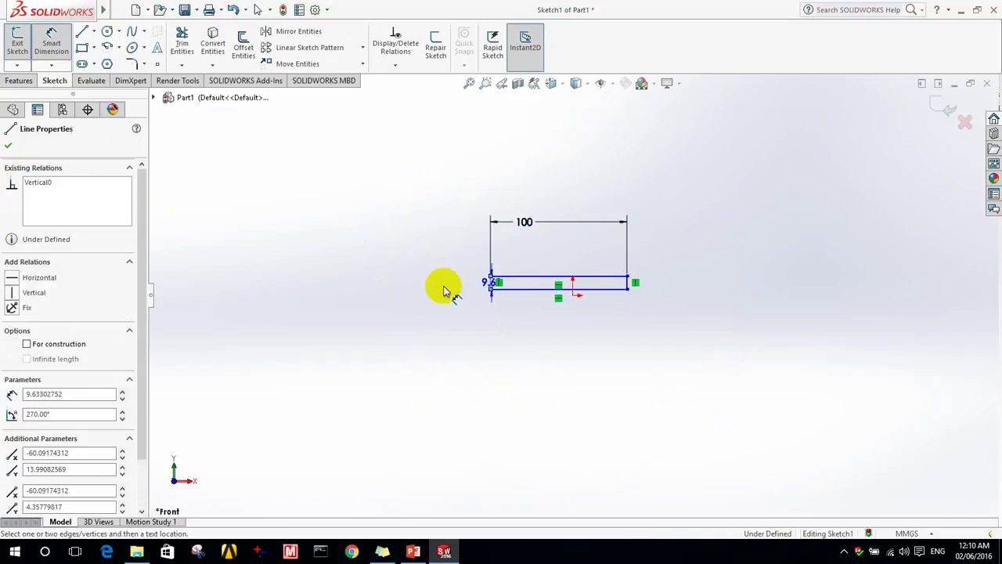
click(443, 291)
text(4)
key(Return)
click(7, 145)
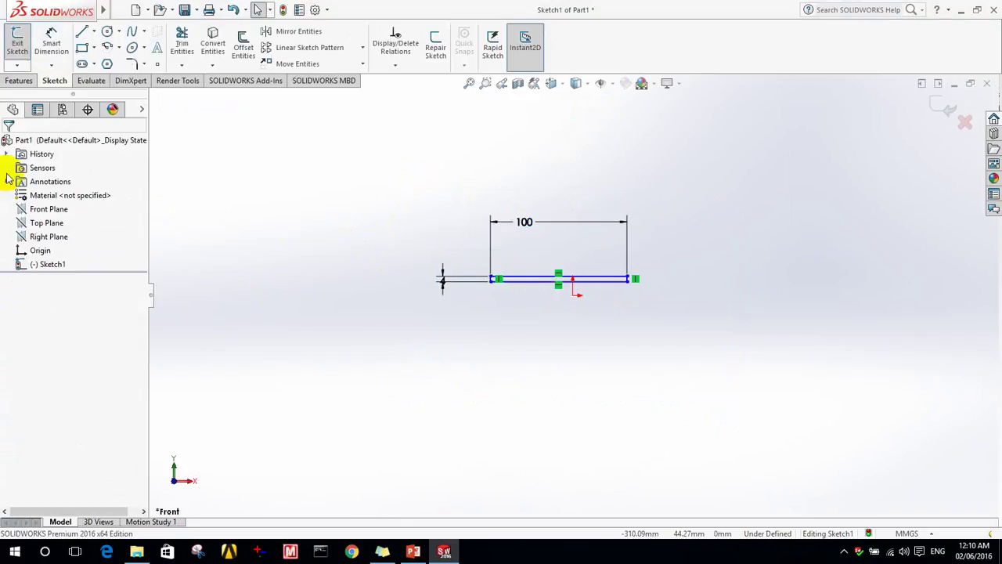
Step: Extrude the rectangle sketch 1000 mm into a plate with Extruded Boss/Base
click(19, 79)
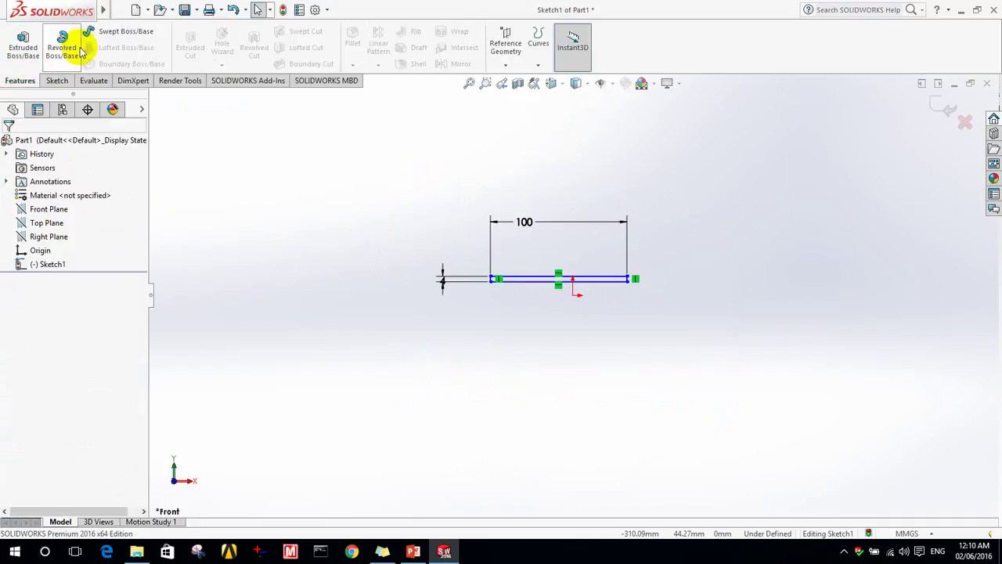
click(33, 51)
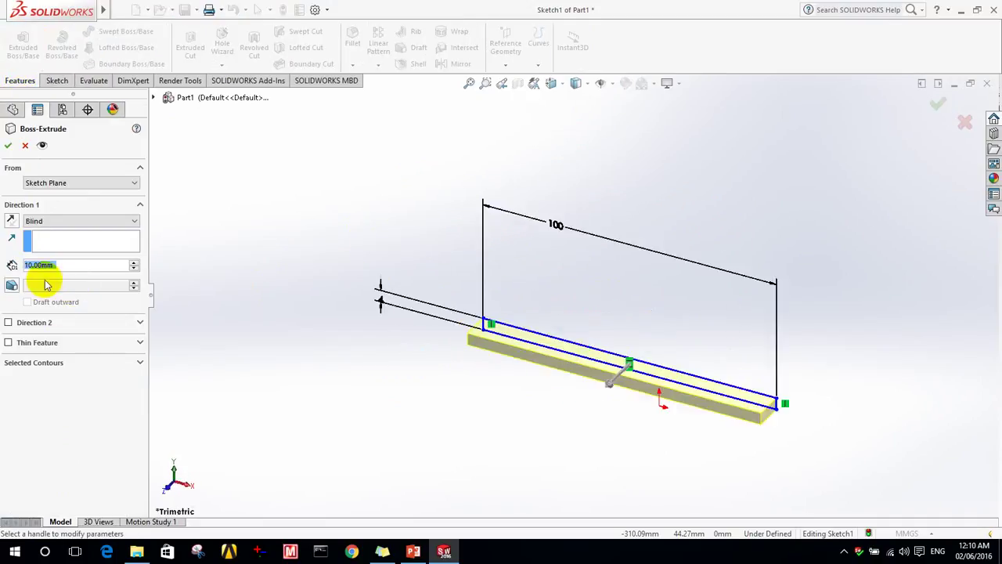
text(1000)
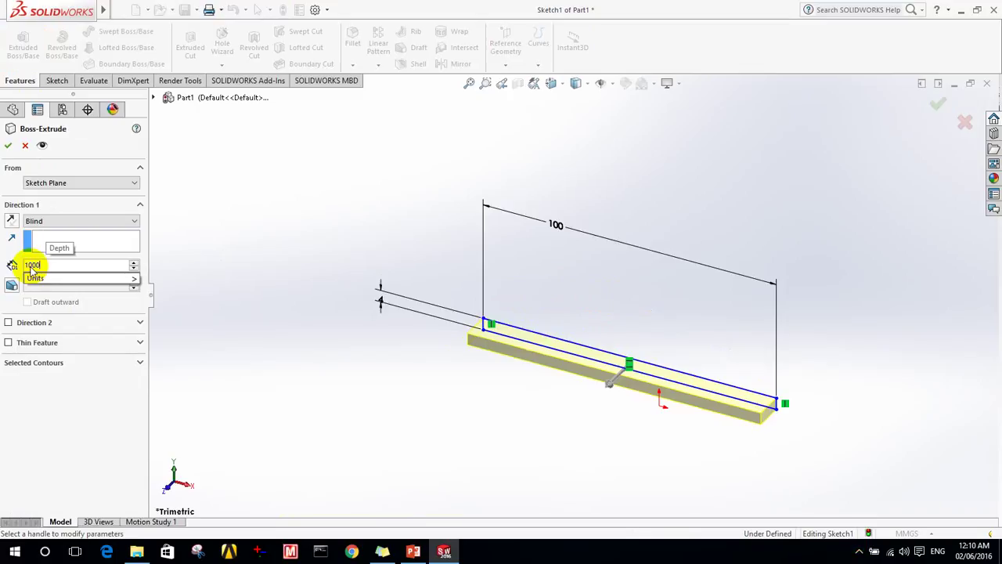
key(Return)
click(8, 145)
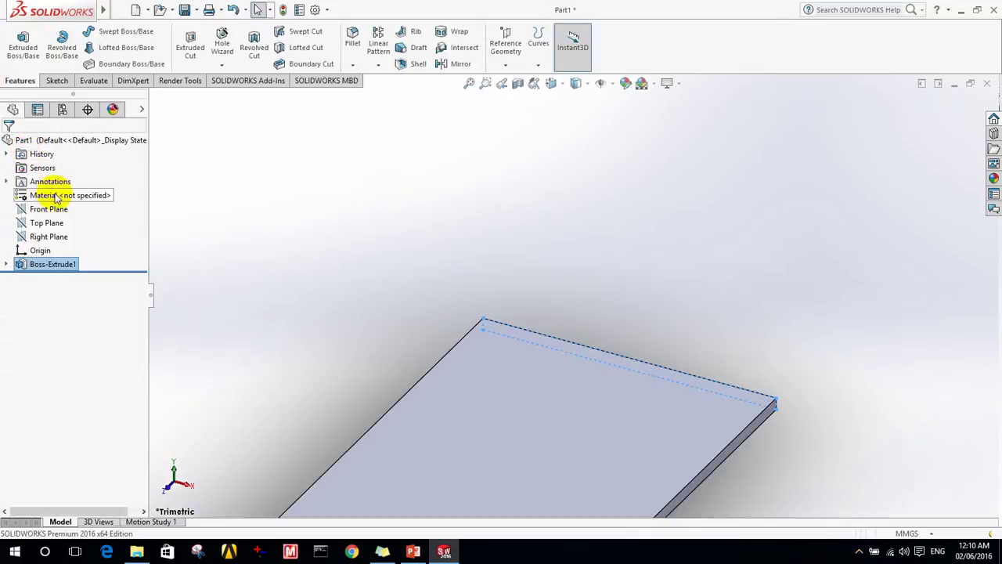
Step: Assign AISI 1020 steel as the part's material
right_click(55, 197)
click(100, 199)
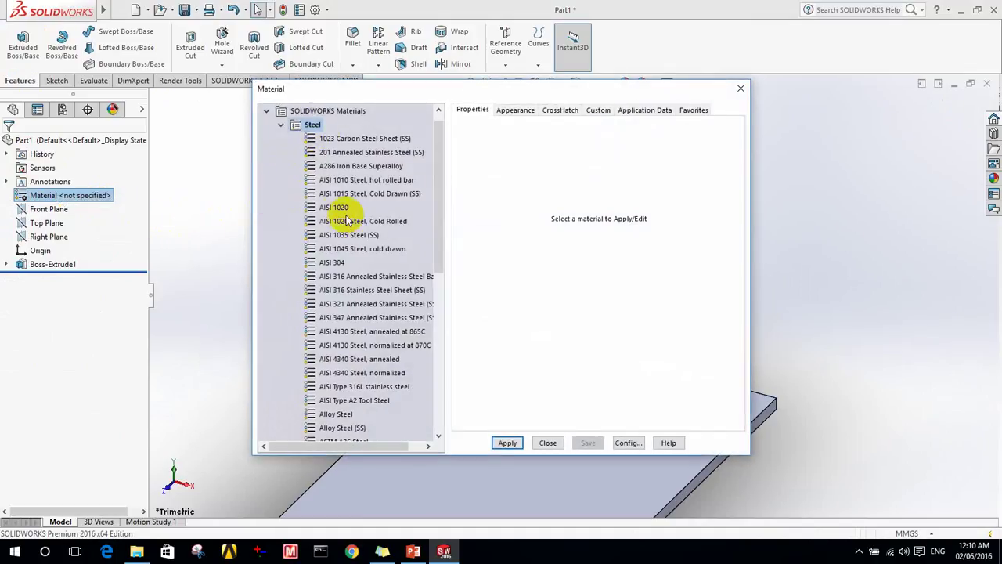
click(334, 208)
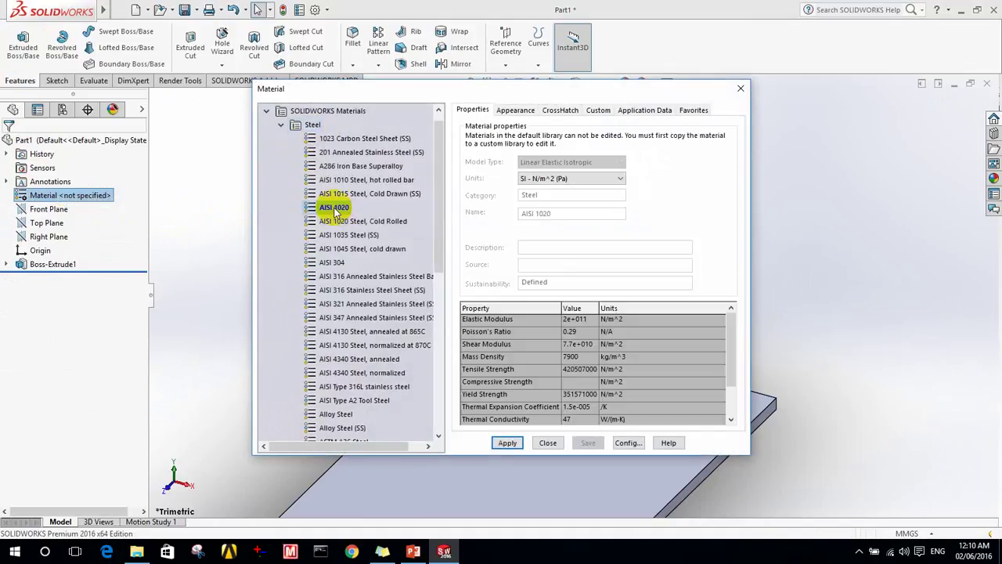
click(507, 443)
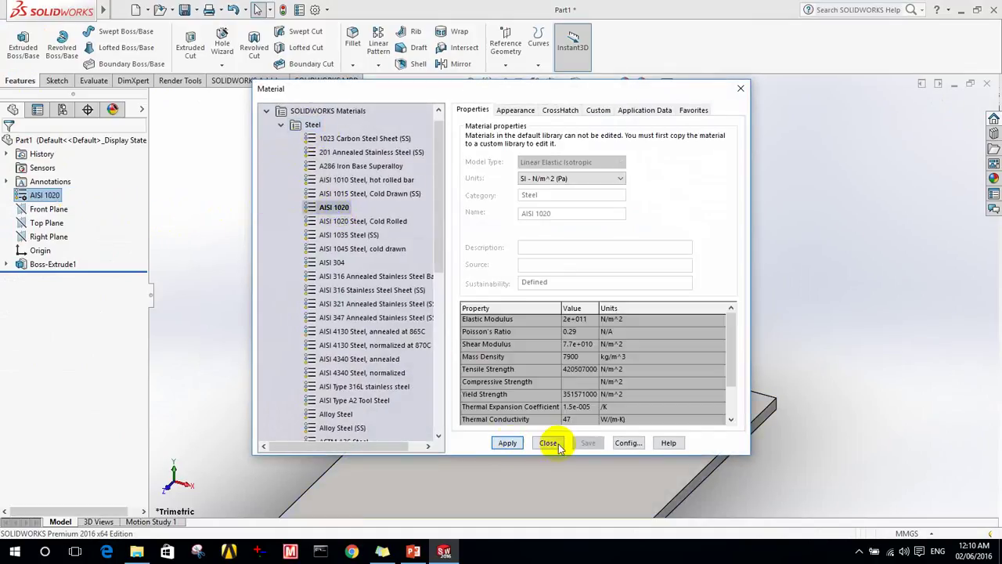
click(547, 443)
middle_drag(379, 351, 393, 364)
scroll(393, 365, up, 5)
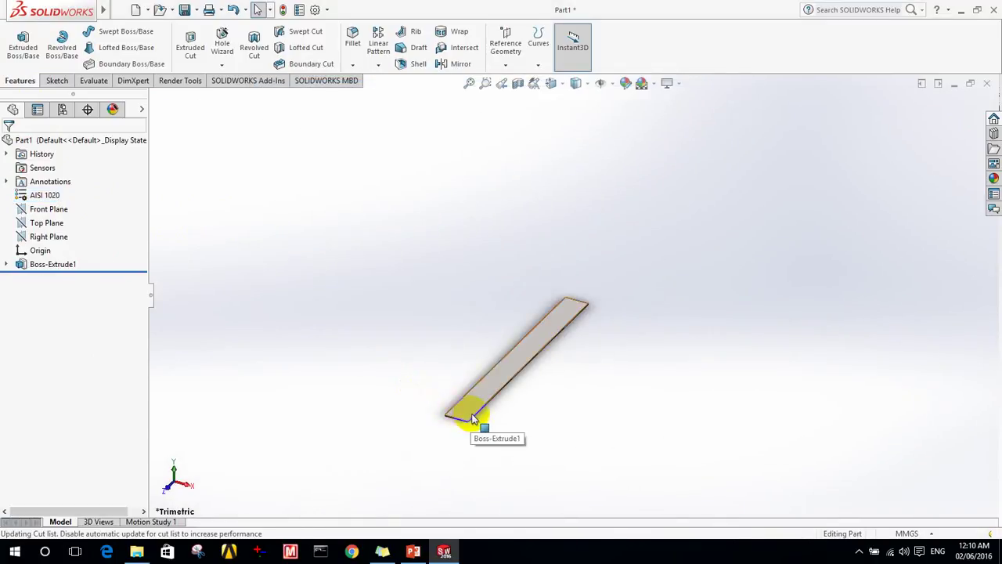
Step: Save the part as rec11
click(185, 10)
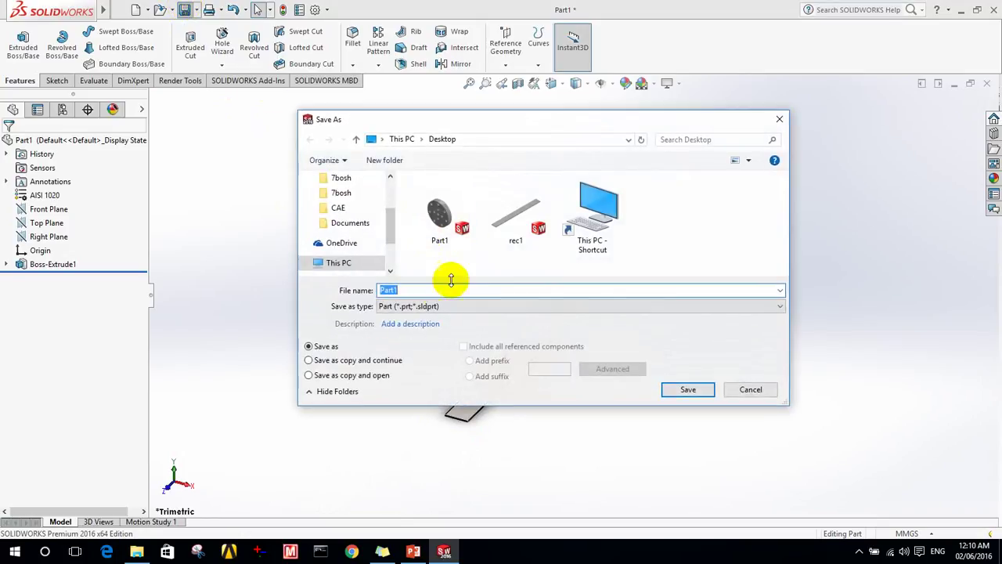
text(rec)
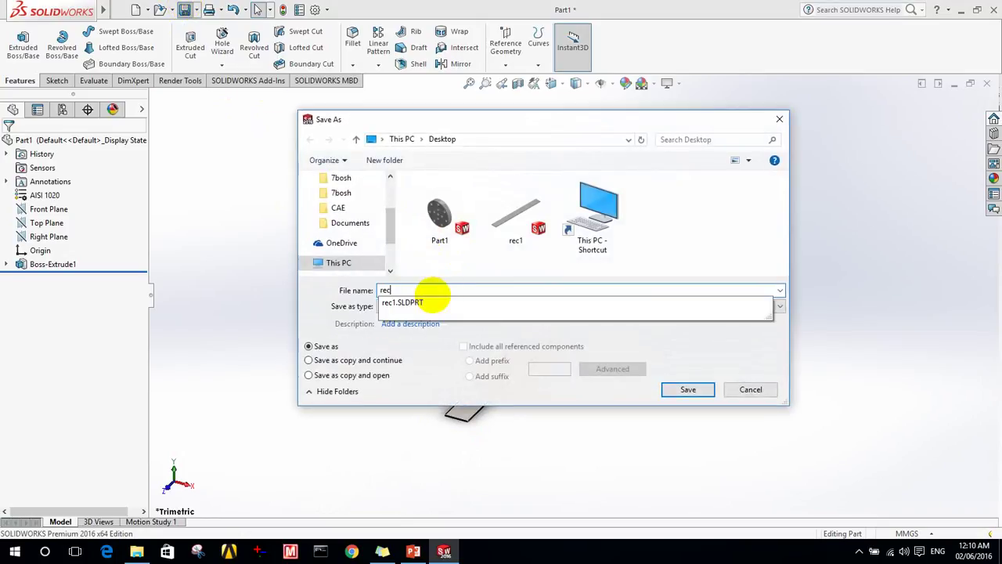
text(11)
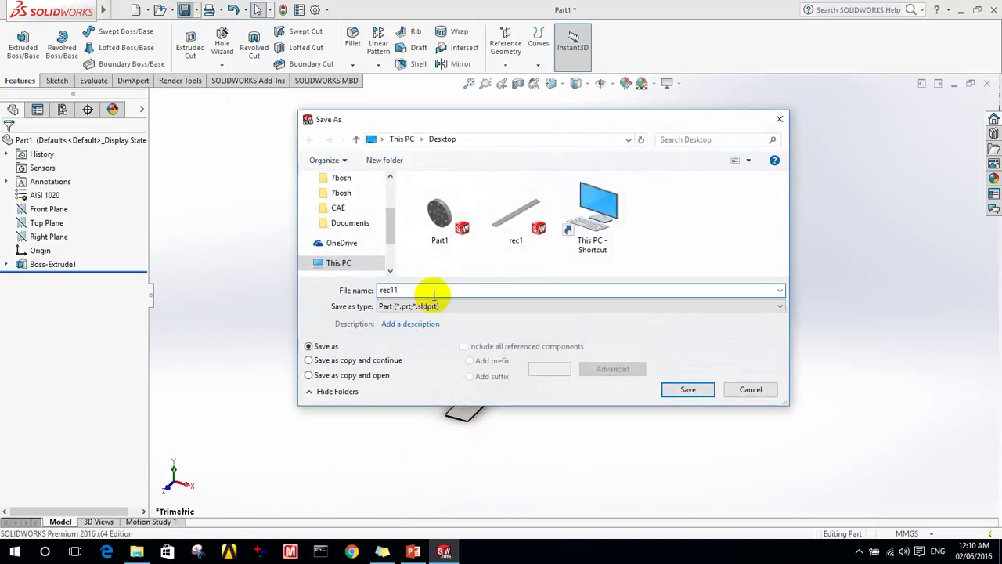
key(Return)
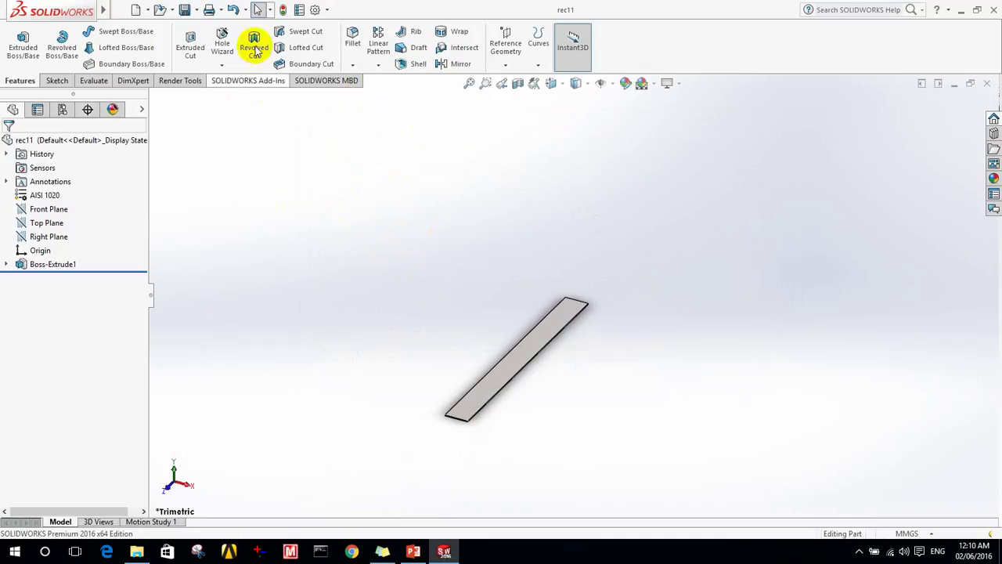
Step: Launch ANSYS Workbench via Tools > ANSYS 16.0 and minimize SOLIDWORKS while it loads
mouse_move(110, 9)
click(220, 9)
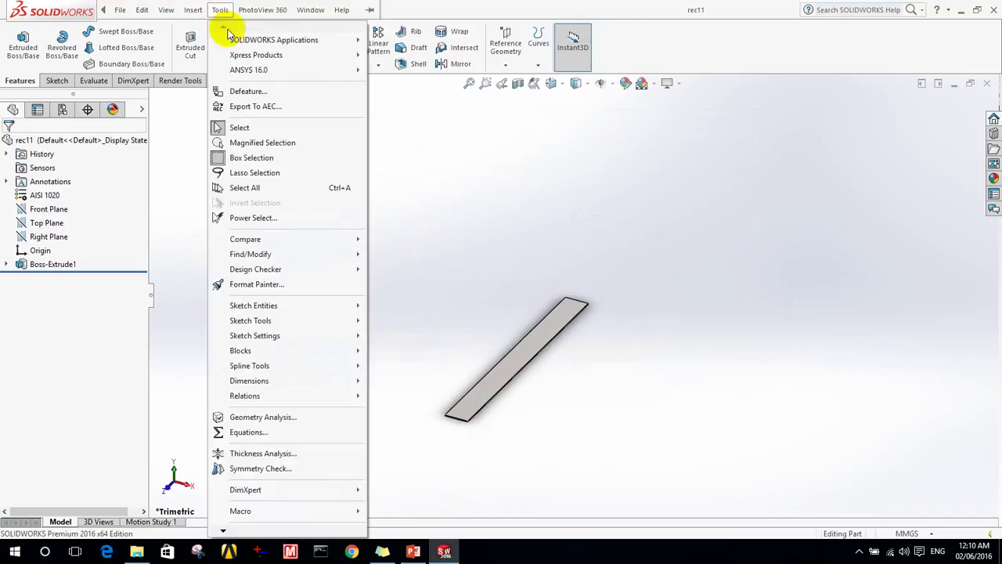
mouse_move(262, 72)
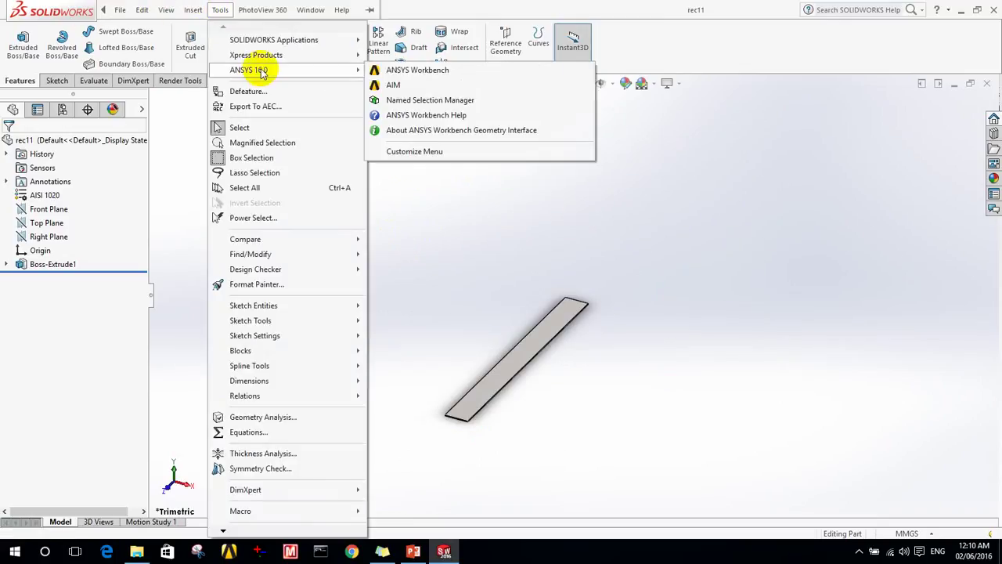
click(416, 72)
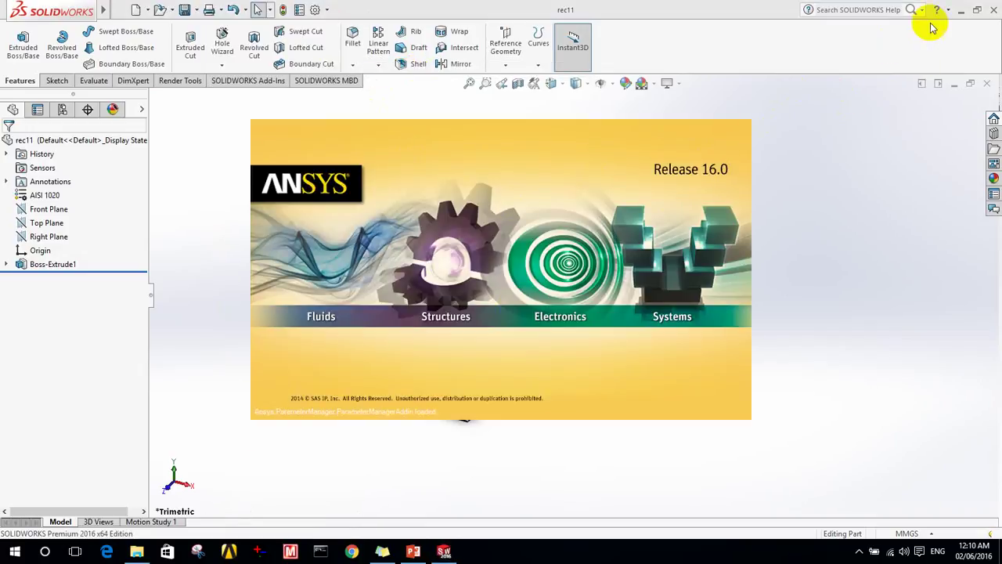
click(962, 10)
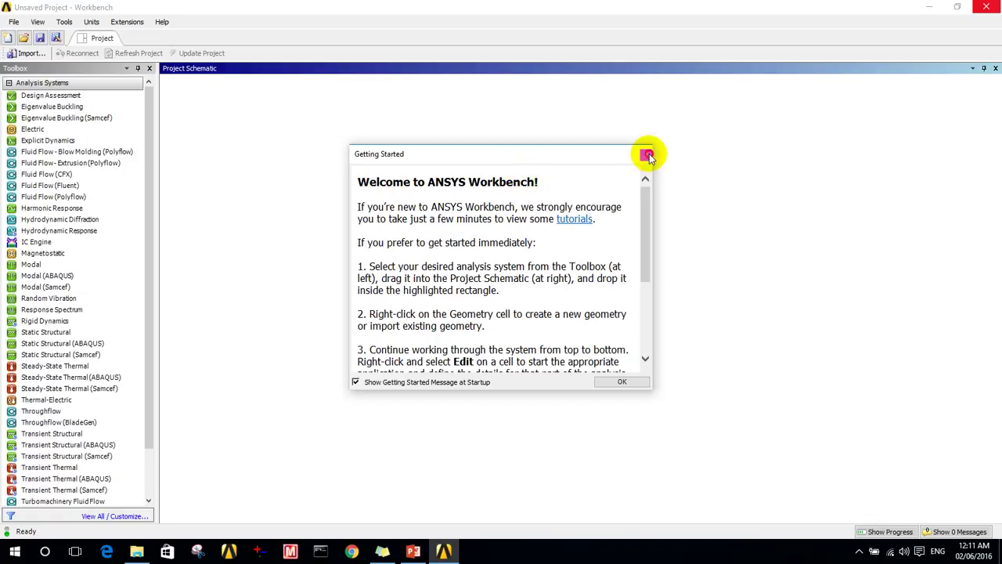
Step: Add a Static Structural system and link the Geometry system's A2 geometry into its B3 Geometry cell
click(646, 155)
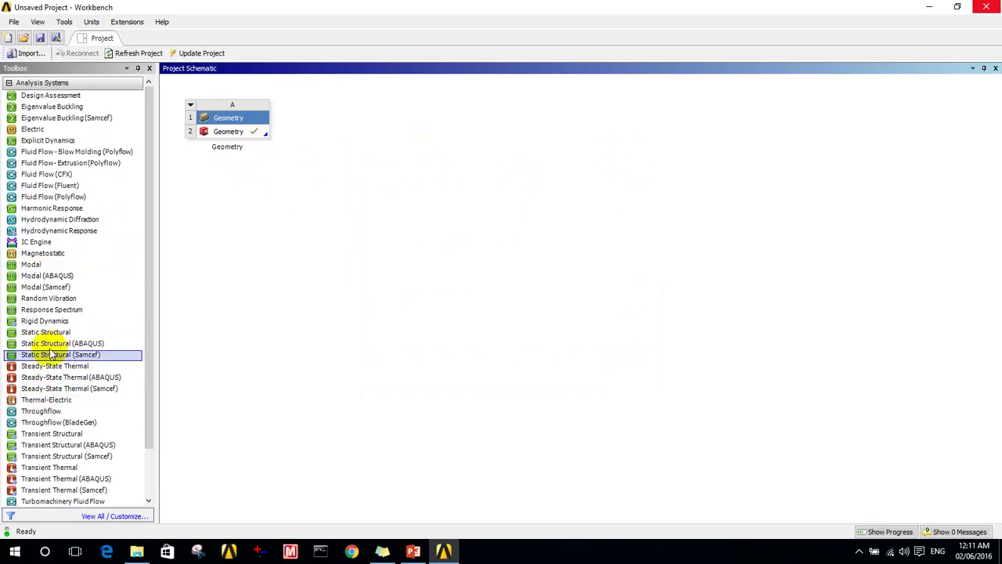
drag(29, 335, 334, 158)
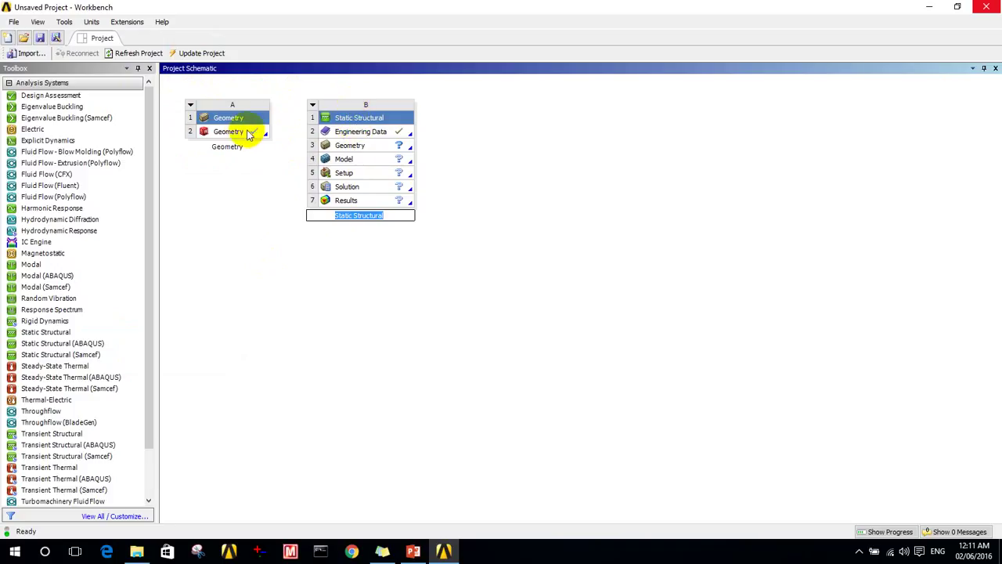
drag(226, 133, 360, 145)
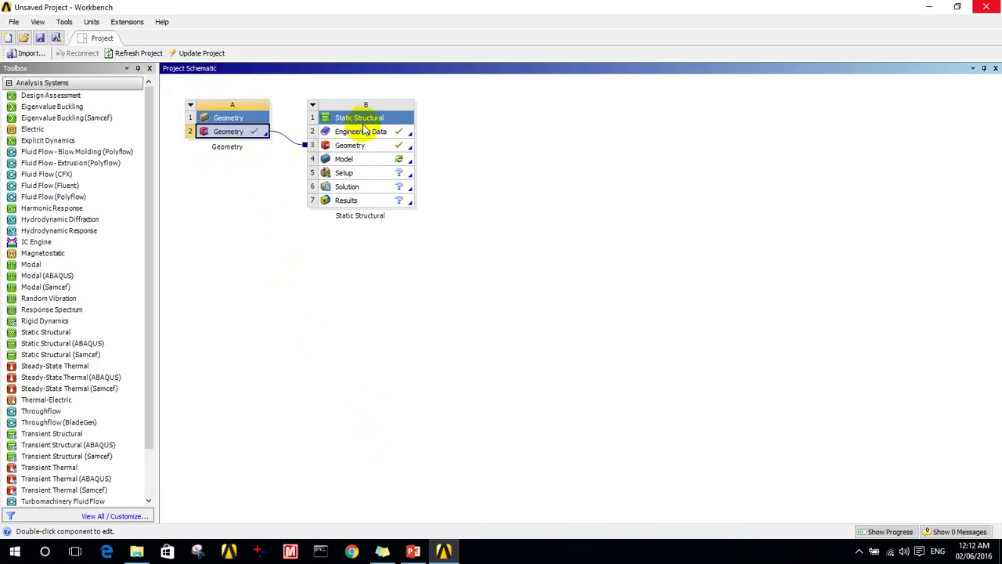
double_click(360, 217)
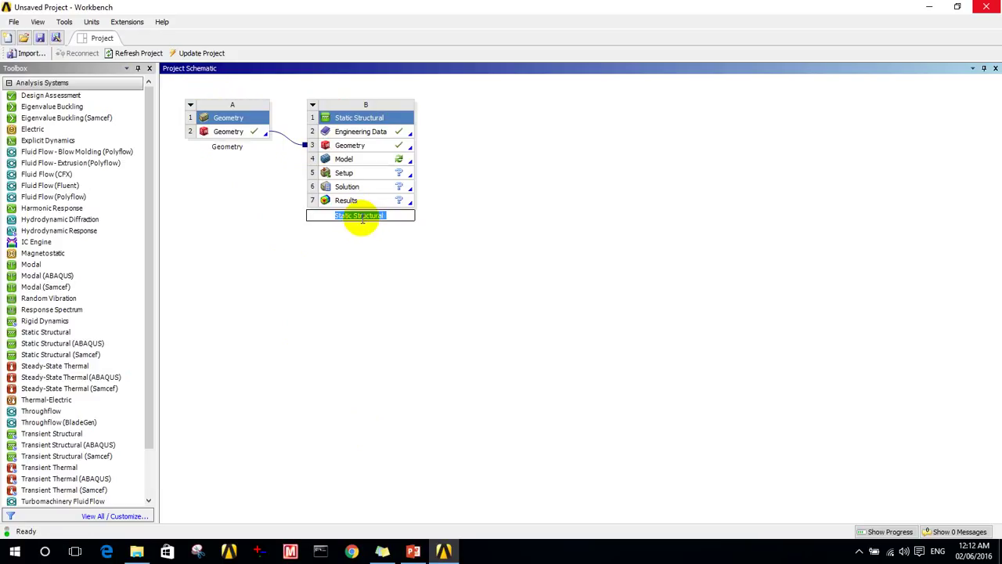
Step: Open the Static Structural Model cell to load the rec11 plate in Mechanical
double_click(365, 160)
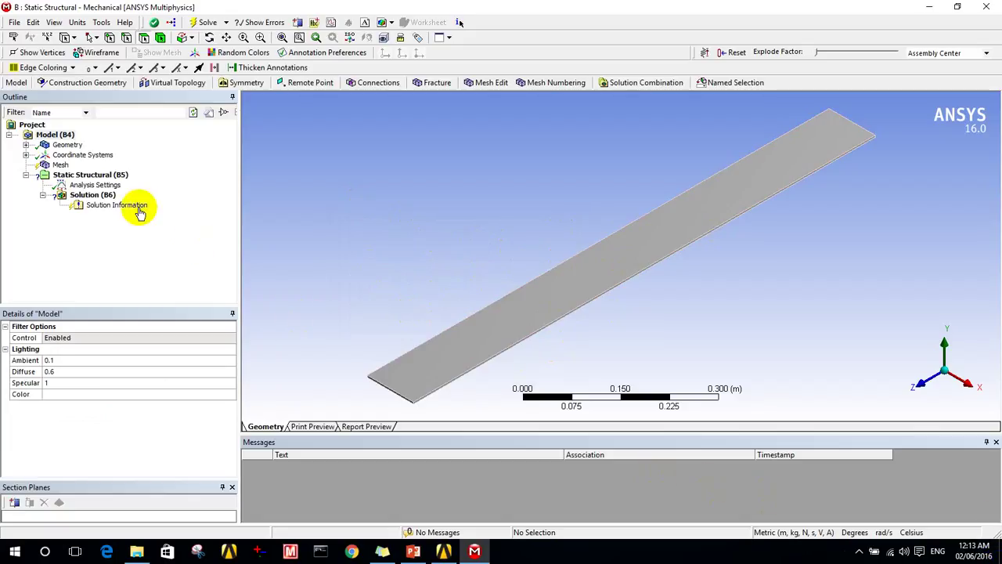
Step: Generate an initial mesh on the plate with default settings
click(44, 166)
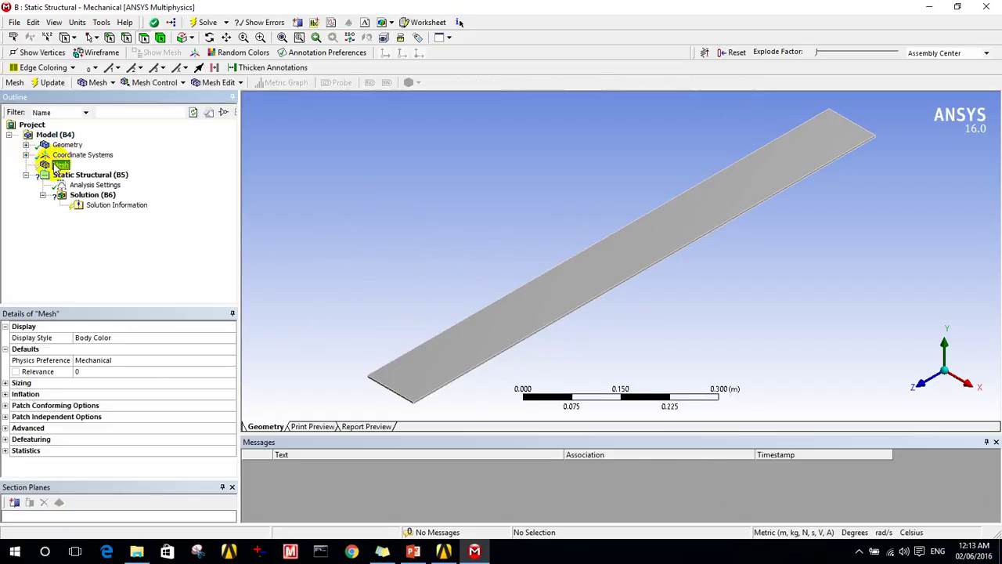
right_click(46, 165)
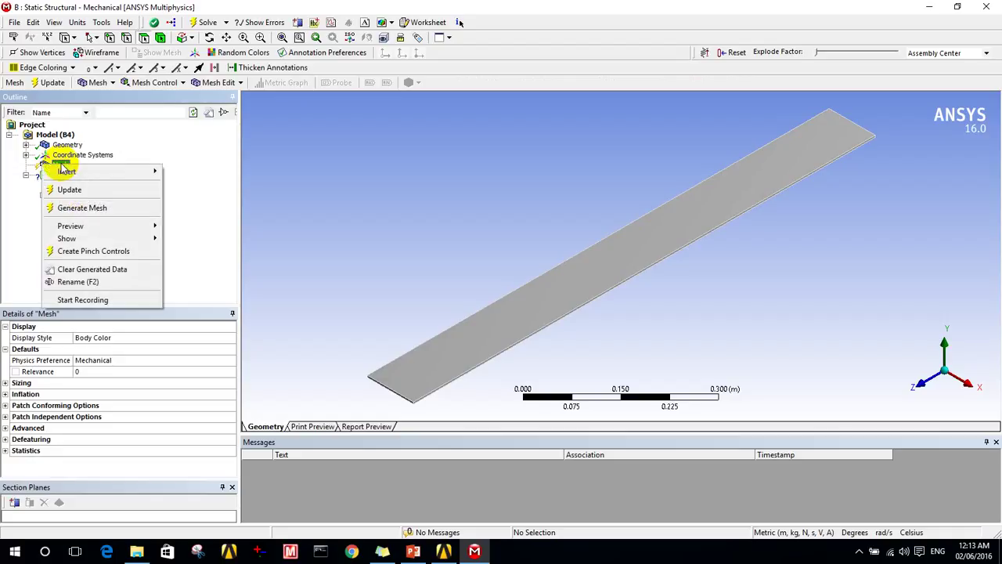
click(84, 208)
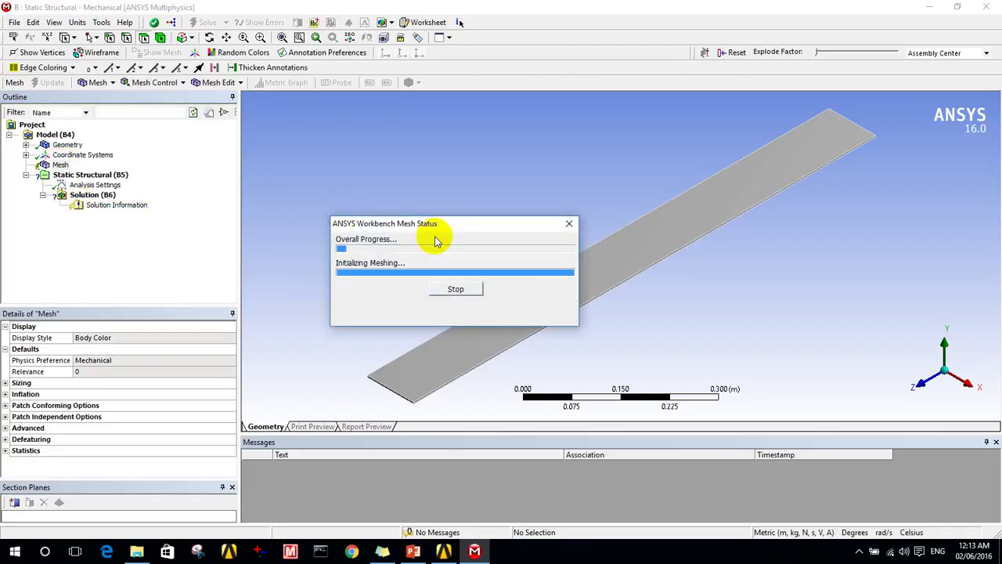
middle_drag(610, 317, 530, 312)
Step: Set mesh Sizing Relevance Center to Fine and regenerate the mesh
click(60, 164)
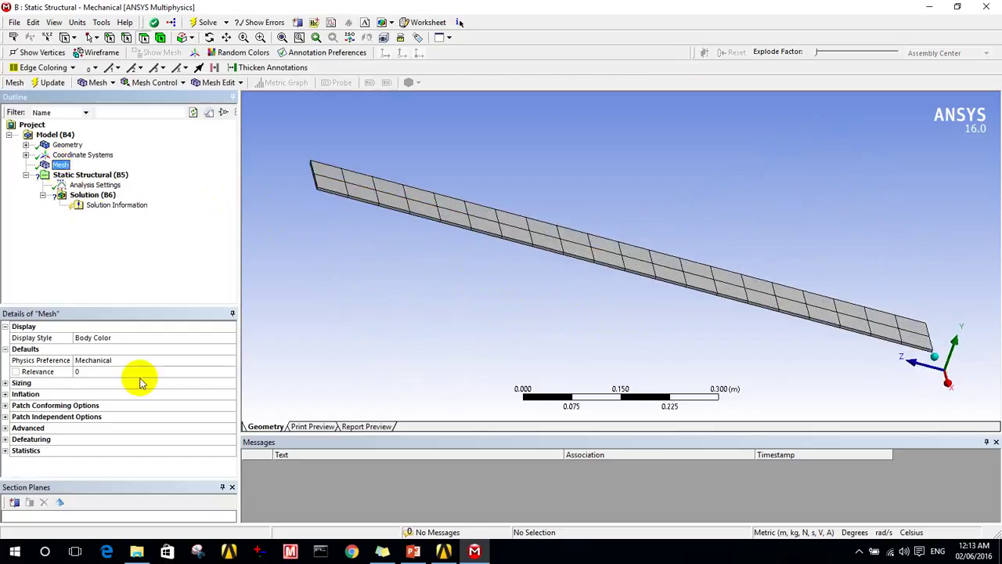
click(7, 382)
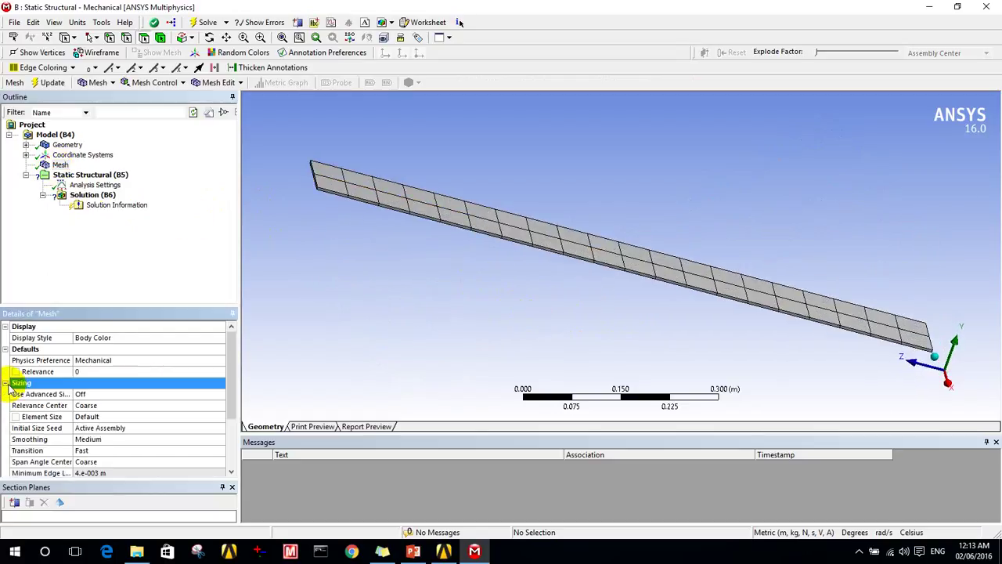
click(128, 405)
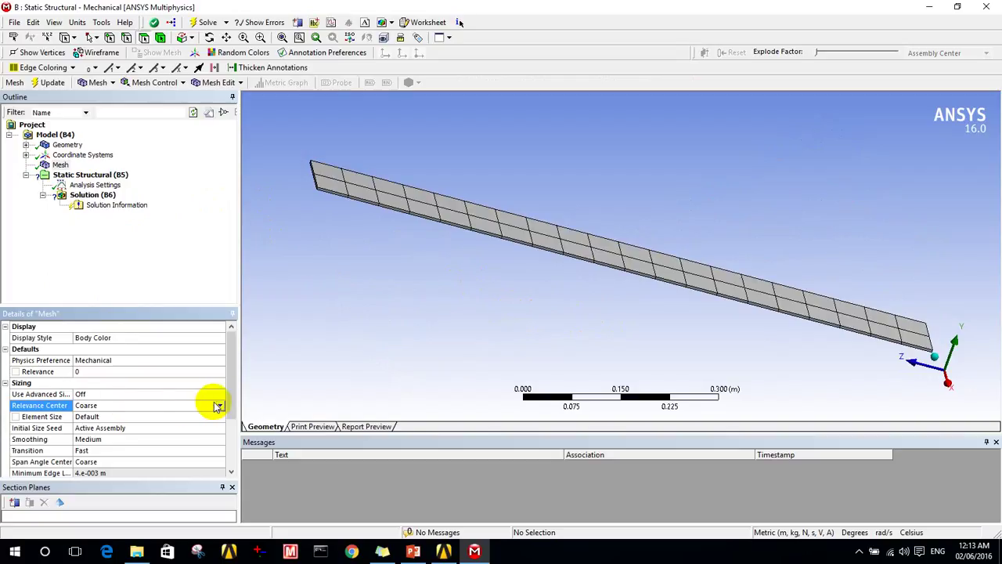
click(220, 405)
click(139, 433)
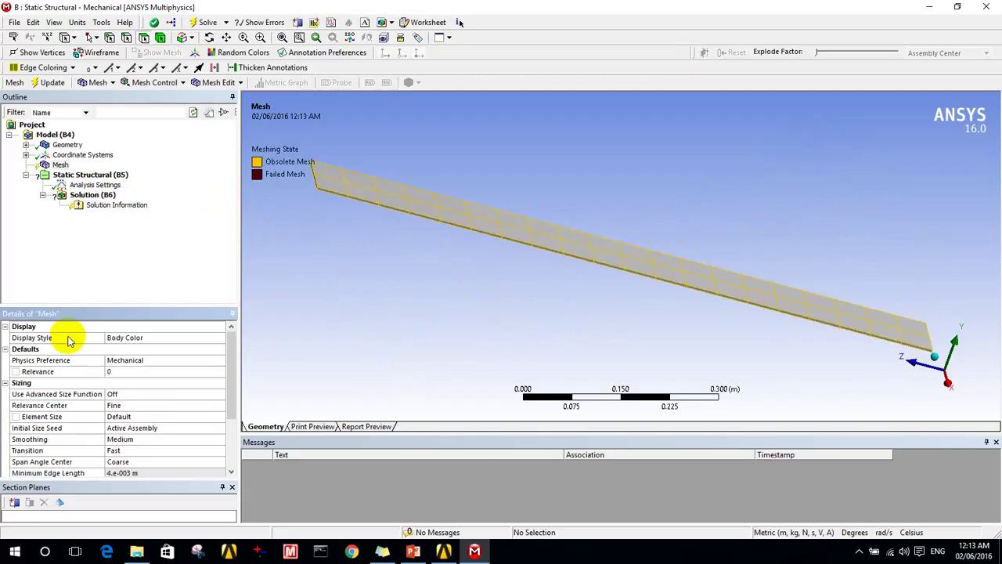
right_click(61, 165)
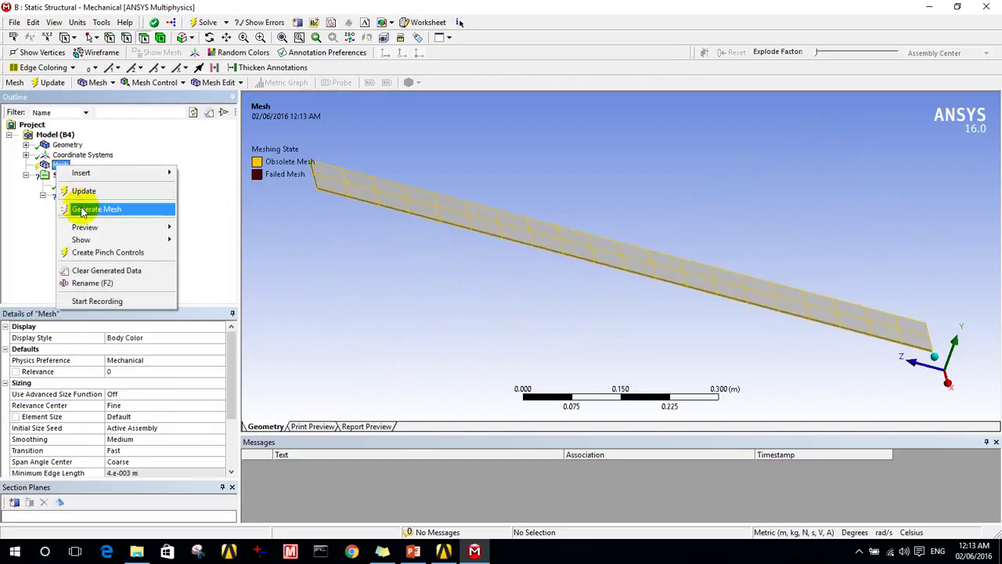
click(87, 209)
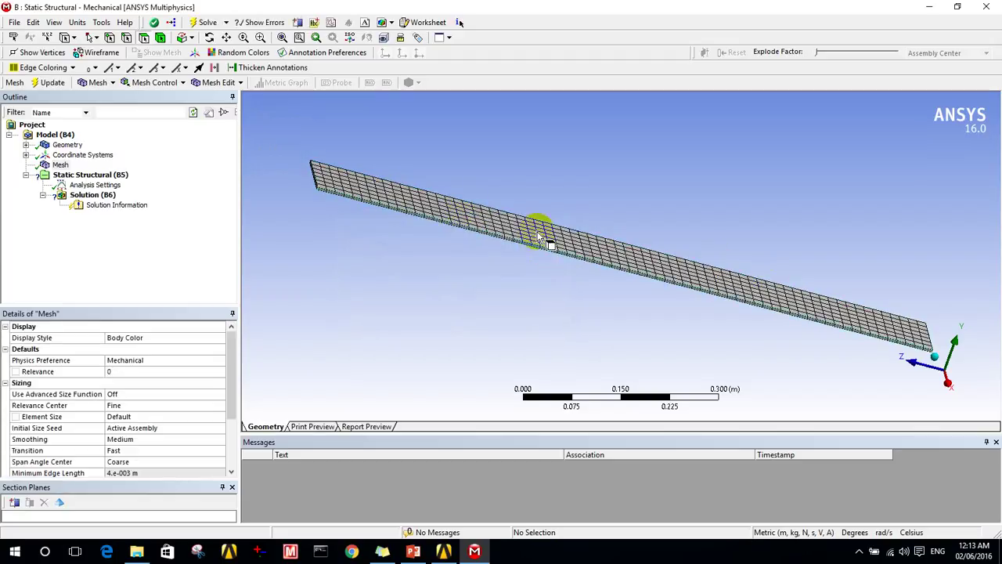
middle_drag(385, 188, 382, 217)
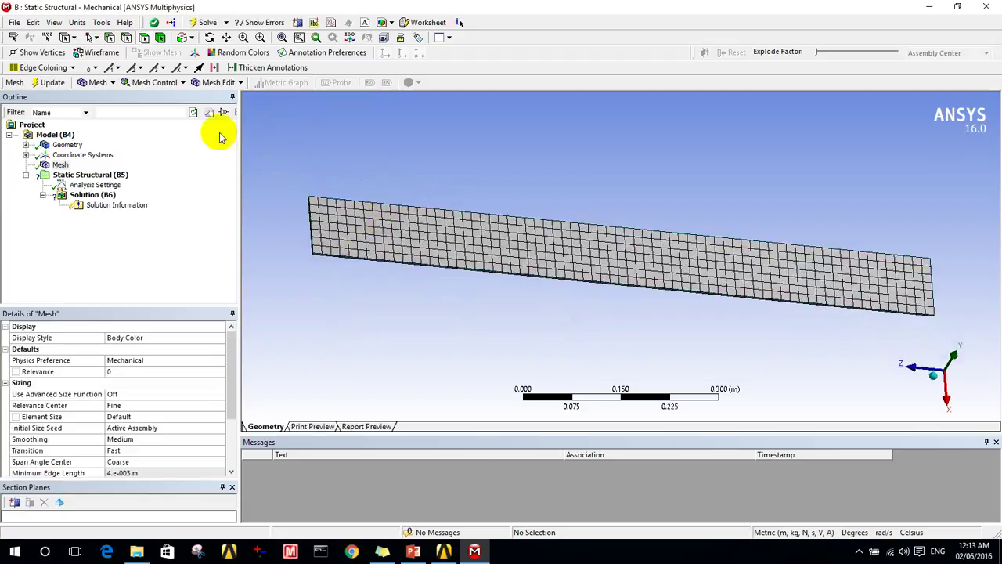
Step: Add a mesh Refinement control on two opposite faces of the plate
click(182, 83)
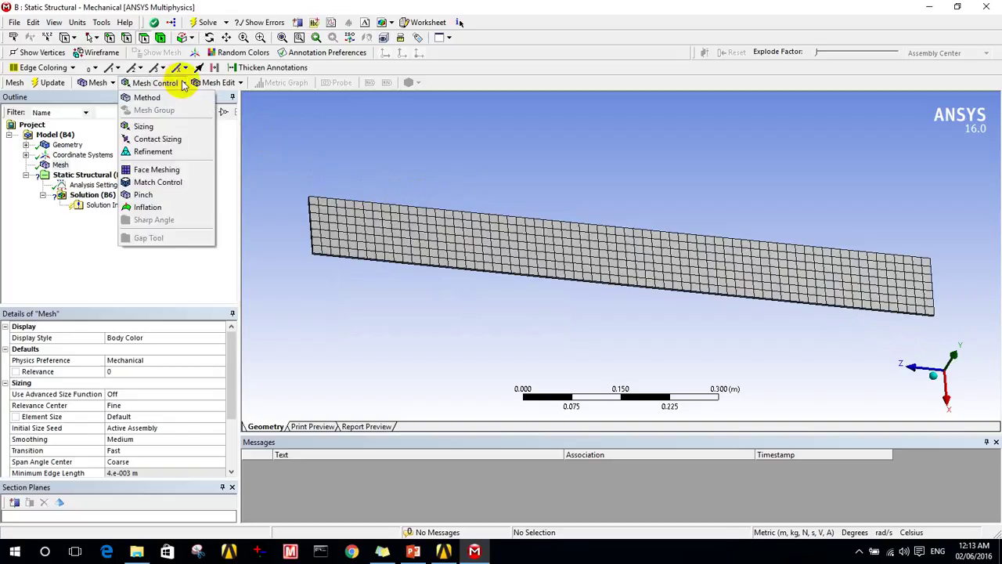
click(170, 152)
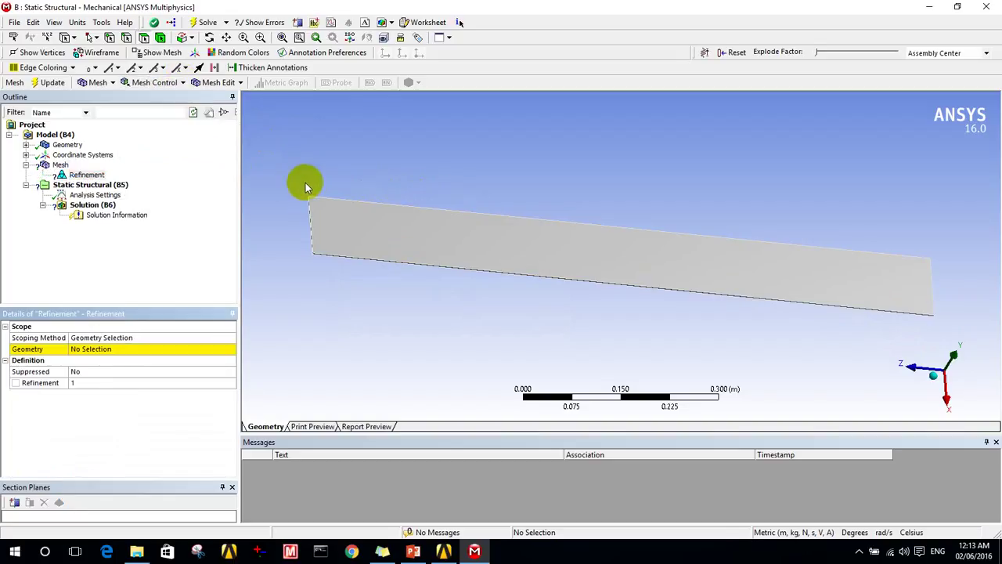
click(495, 248)
middle_drag(370, 241, 418, 224)
ctrl+click(443, 222)
middle_drag(491, 208, 492, 227)
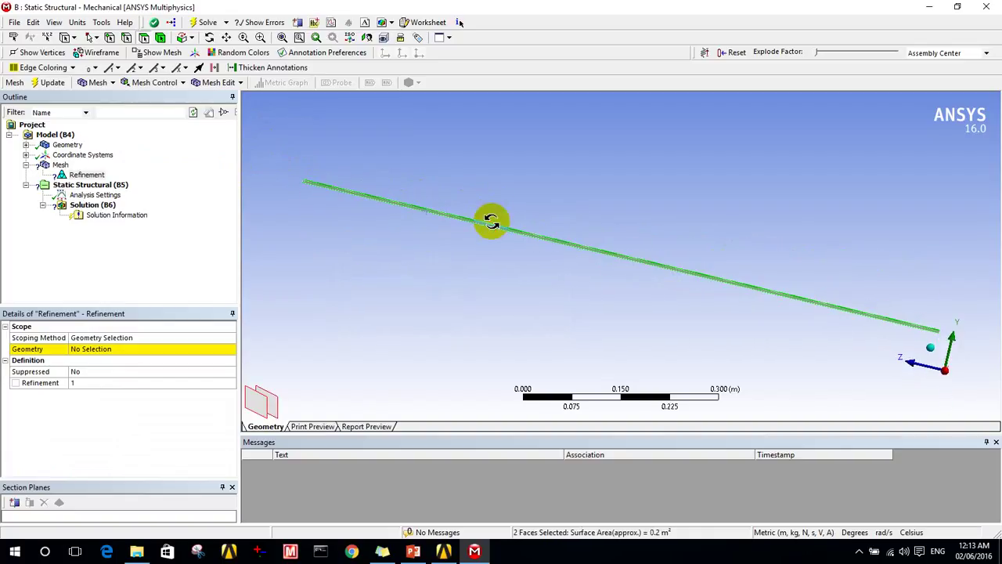
click(91, 349)
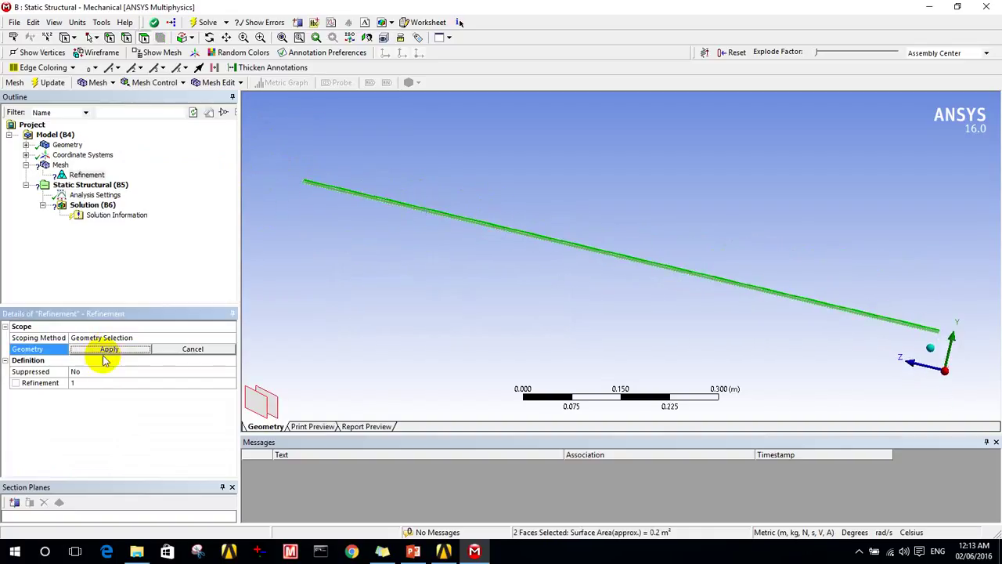
click(105, 349)
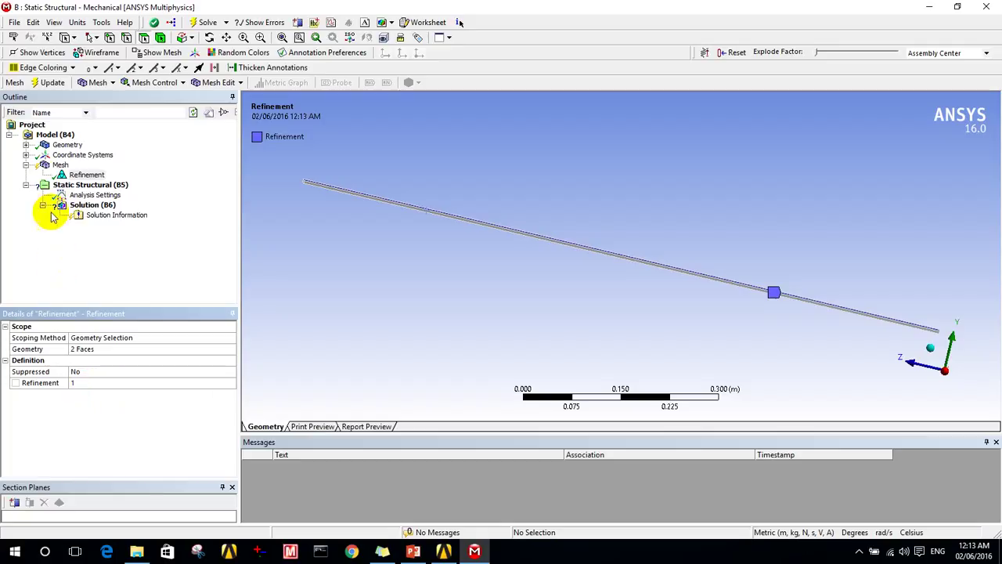
Step: Update the mesh and check Statistics: 35926 nodes and 17147 elements
right_click(55, 165)
click(81, 190)
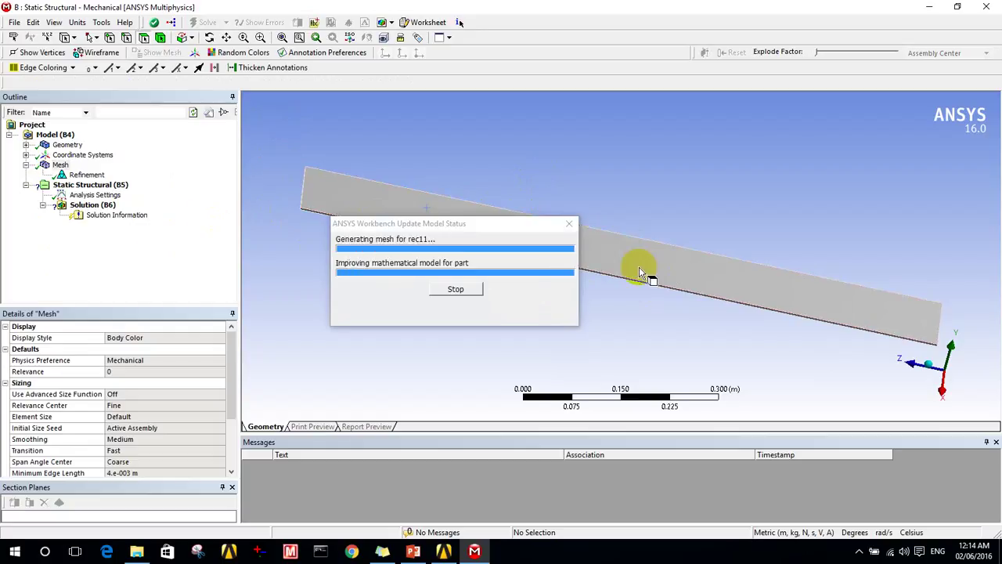
mouse_move(555, 282)
middle_down()
mouse_move(613, 215)
mouse_move(562, 277)
middle_up()
drag(227, 376, 227, 439)
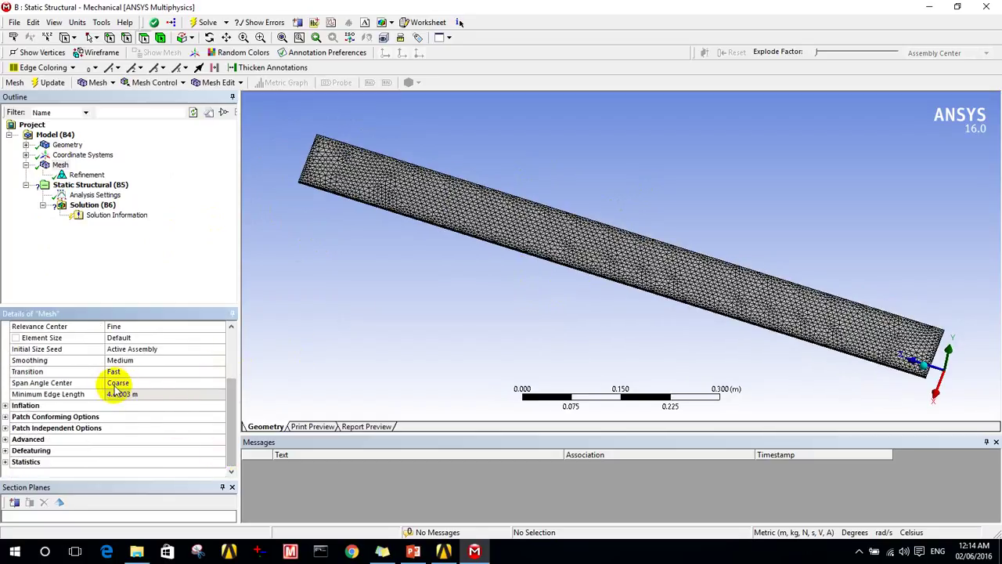
click(5, 462)
scroll(133, 458, down, 1)
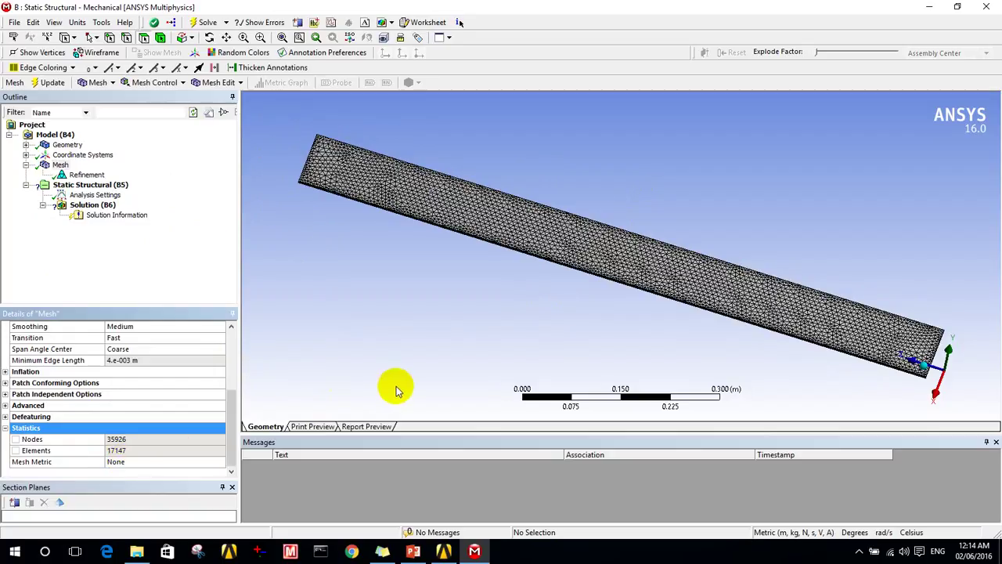
drag(231, 423, 237, 331)
drag(447, 298, 422, 350)
Step: Insert a Fixed Support on the plate's end face
middle_drag(421, 351, 666, 199)
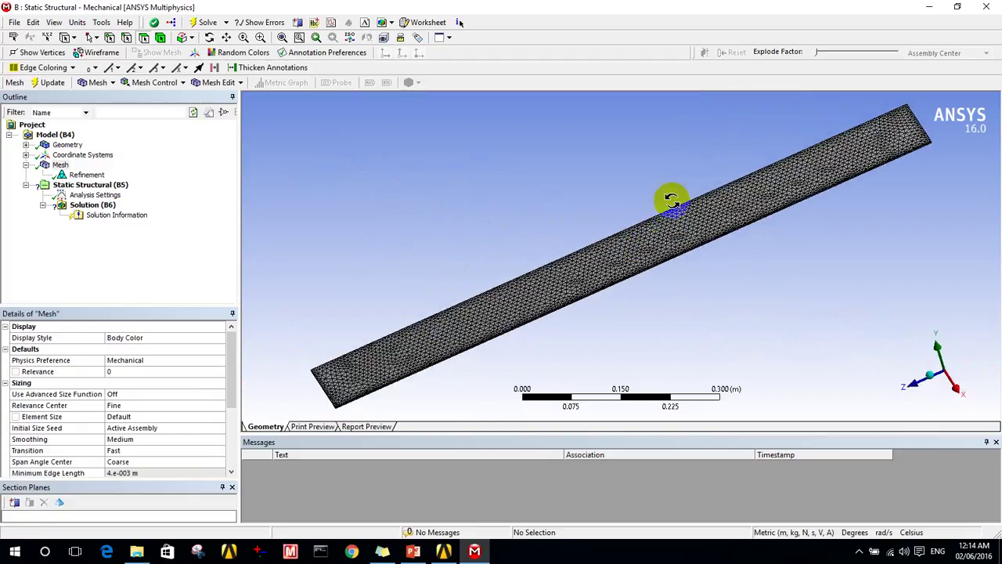
right_click(64, 188)
mouse_move(86, 195)
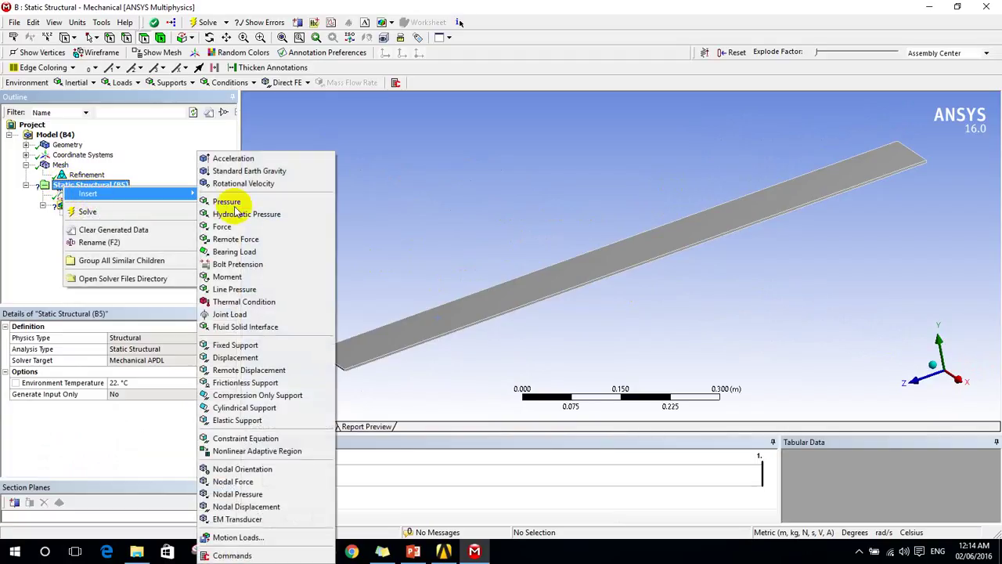
click(249, 346)
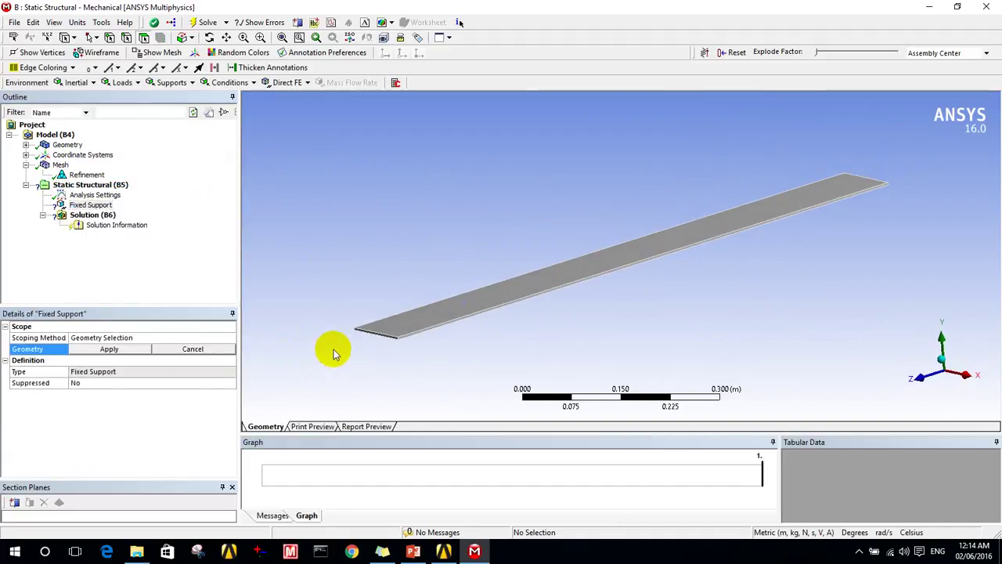
scroll(369, 332, up, 3)
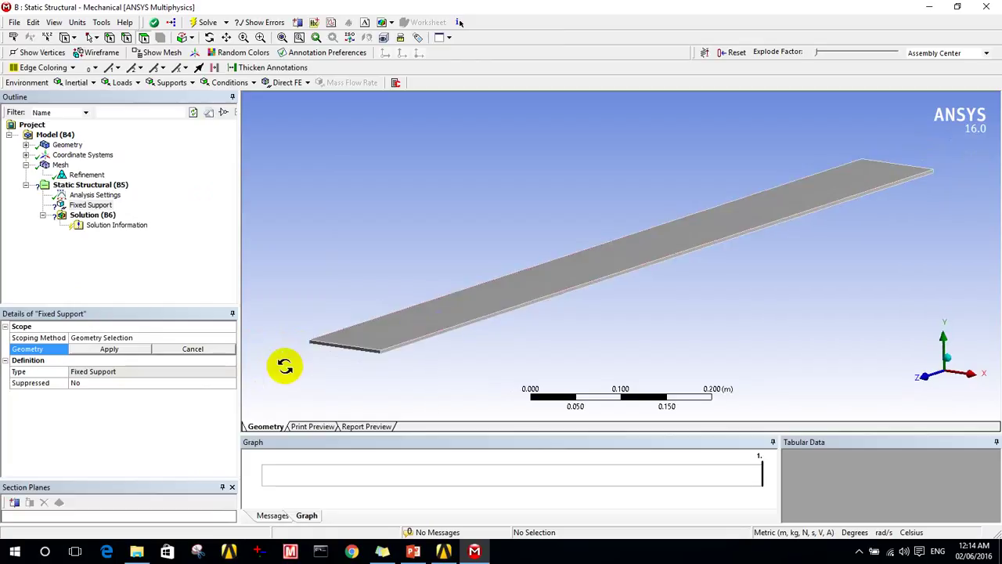
scroll(333, 355, up, 3)
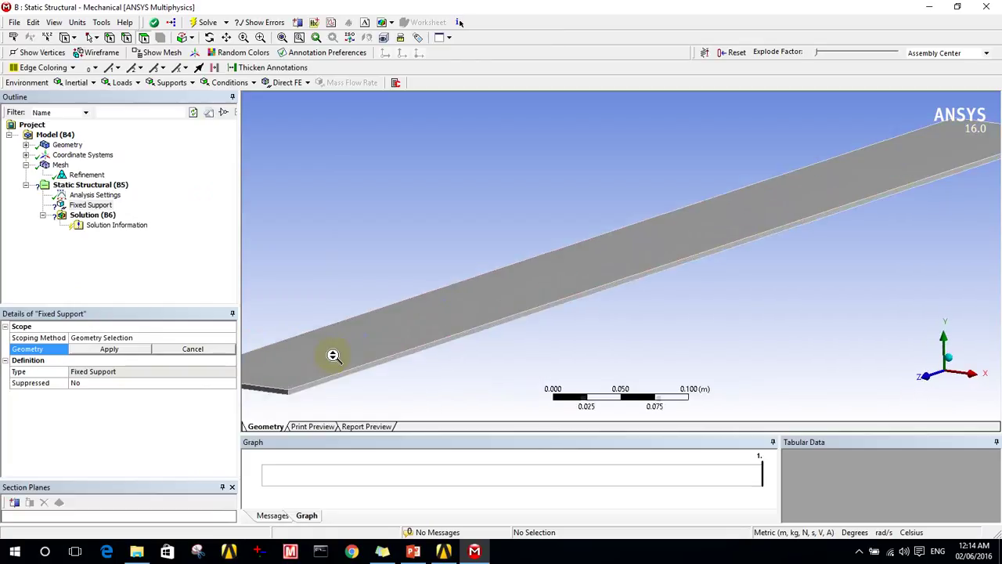
click(267, 395)
click(110, 348)
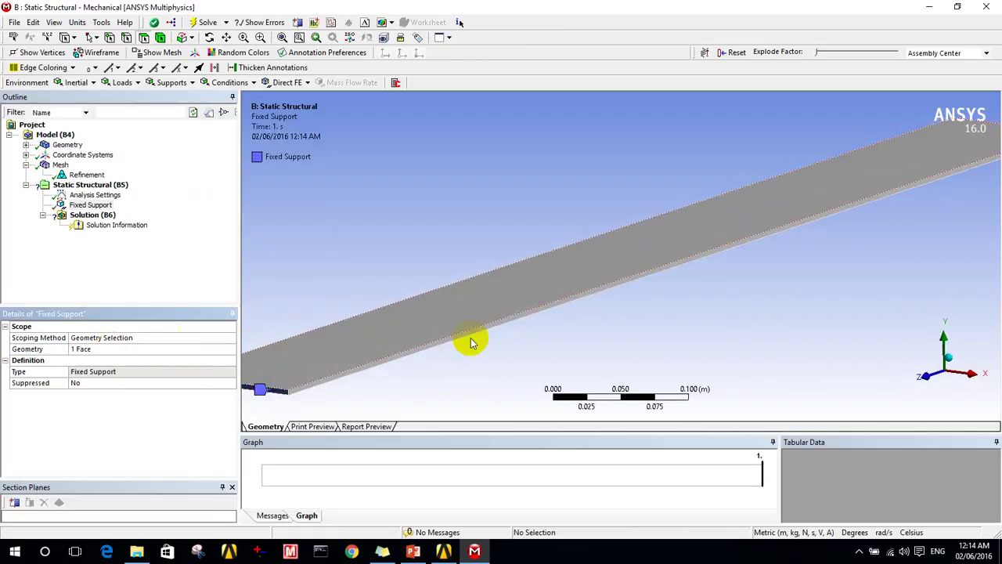
scroll(800, 243, down, 1)
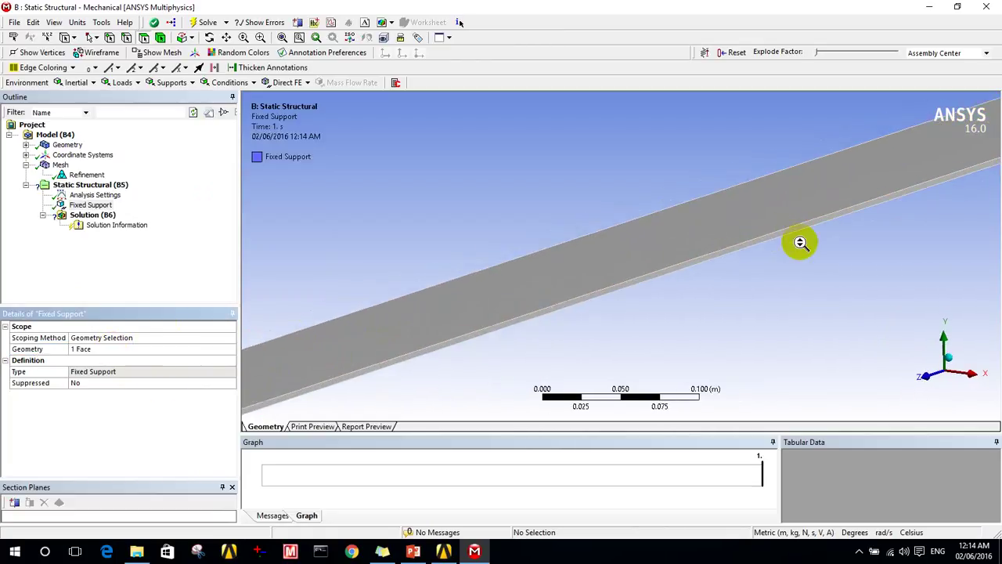
scroll(800, 245, down, 2)
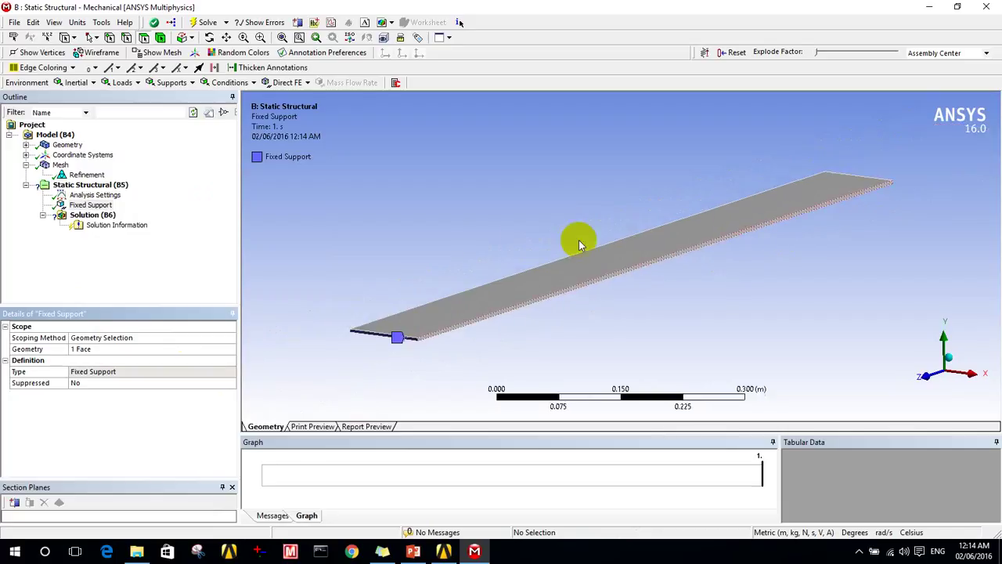
Step: Insert a Force load applied to the plate's top face
right_click(60, 187)
mouse_move(82, 189)
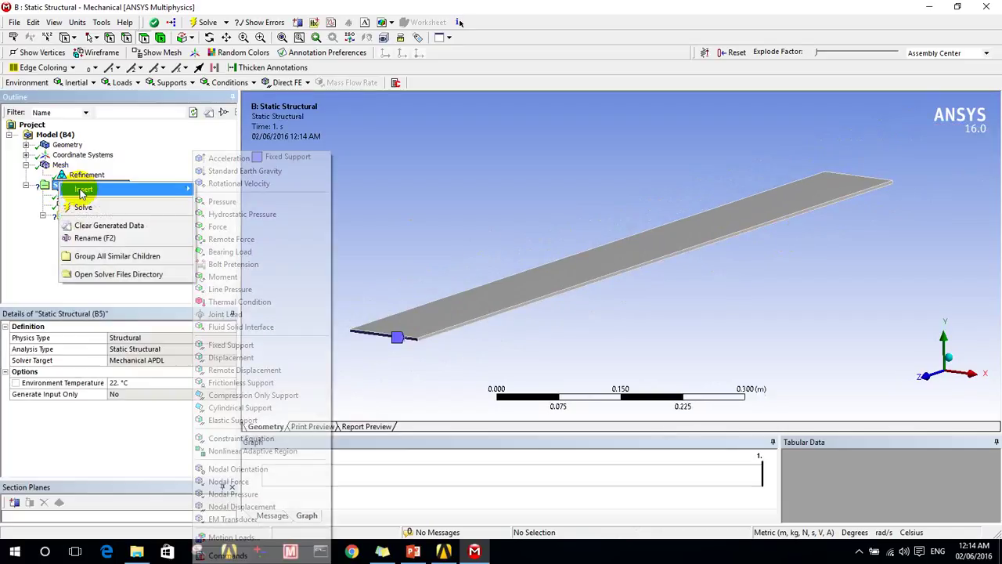
click(223, 227)
middle_drag(534, 201, 671, 199)
click(732, 178)
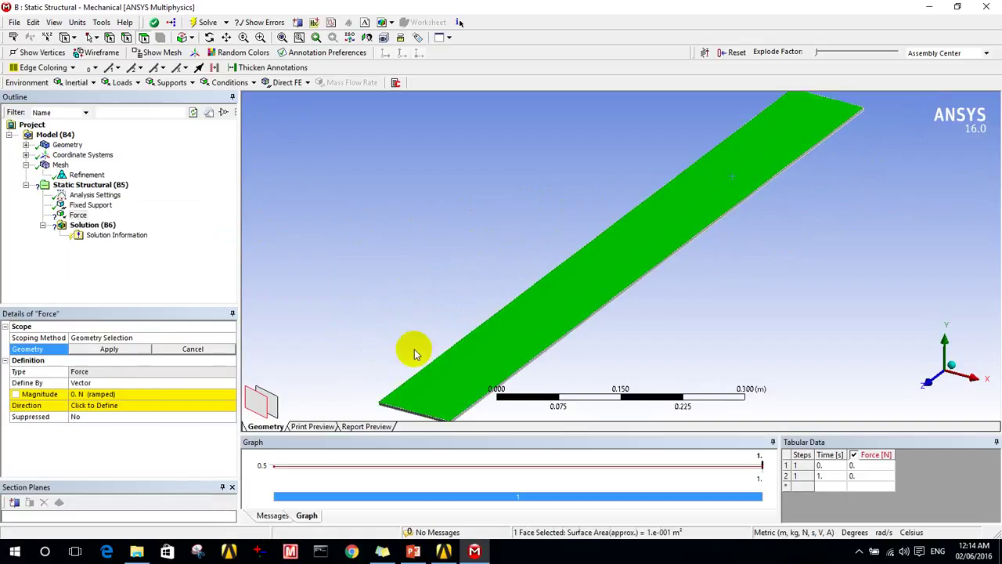
click(95, 350)
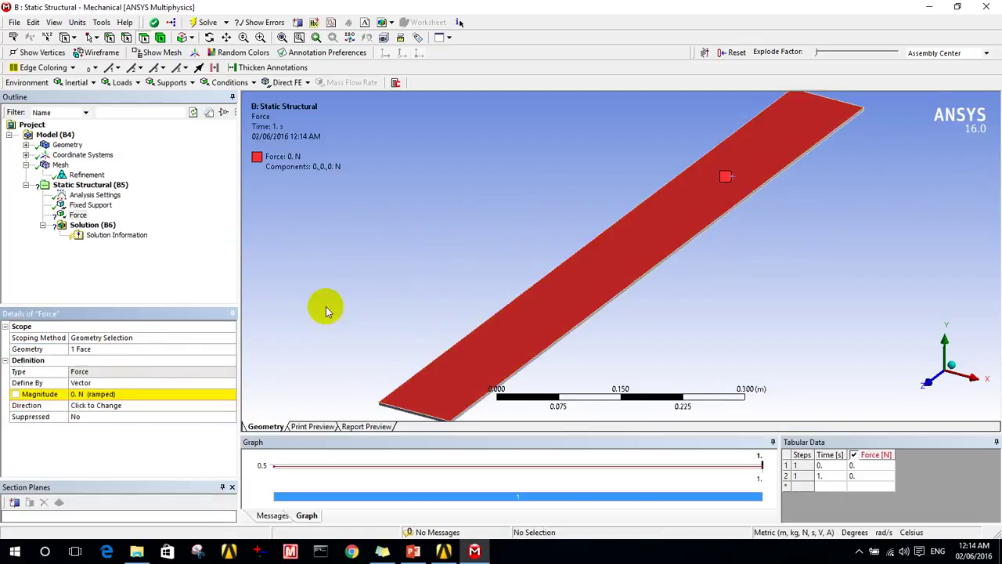
Step: Set the force magnitude to 1000 N and reverse its direction downward
click(78, 394)
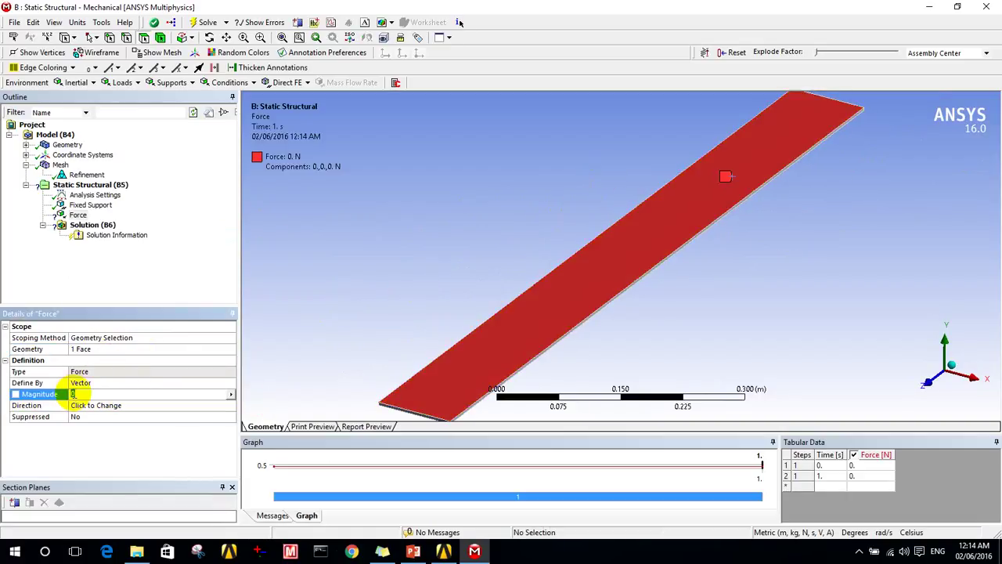
text(1000)
key(Return)
click(83, 406)
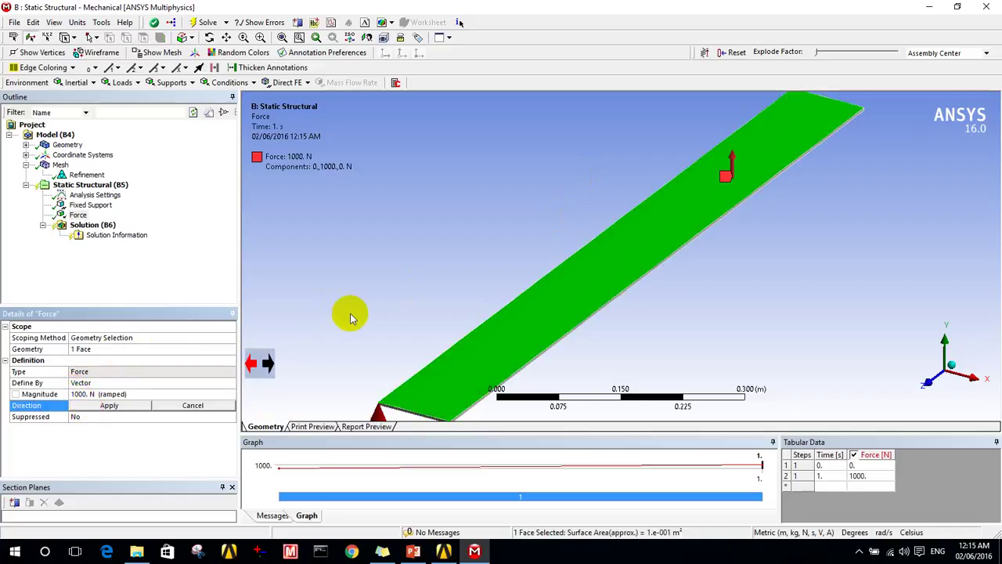
click(268, 364)
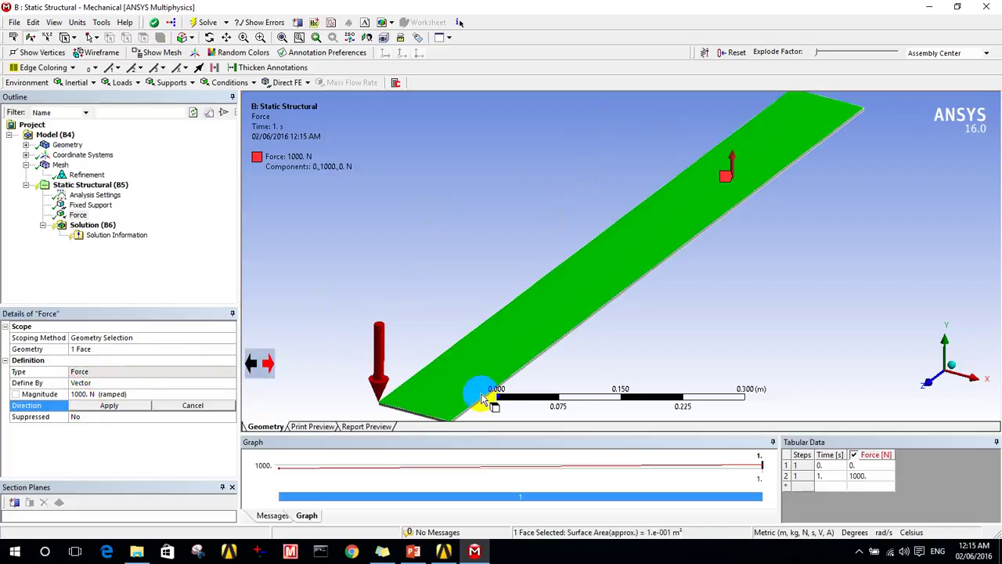
click(85, 406)
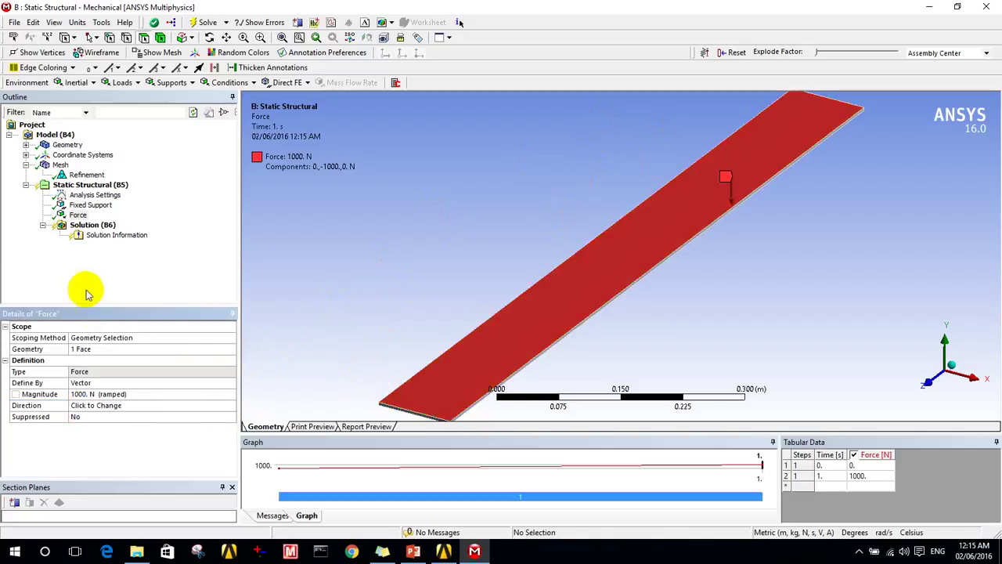
Step: Insert a Total Deformation result under the Solution branch
click(76, 230)
right_click(76, 229)
mouse_move(160, 235)
mouse_move(243, 236)
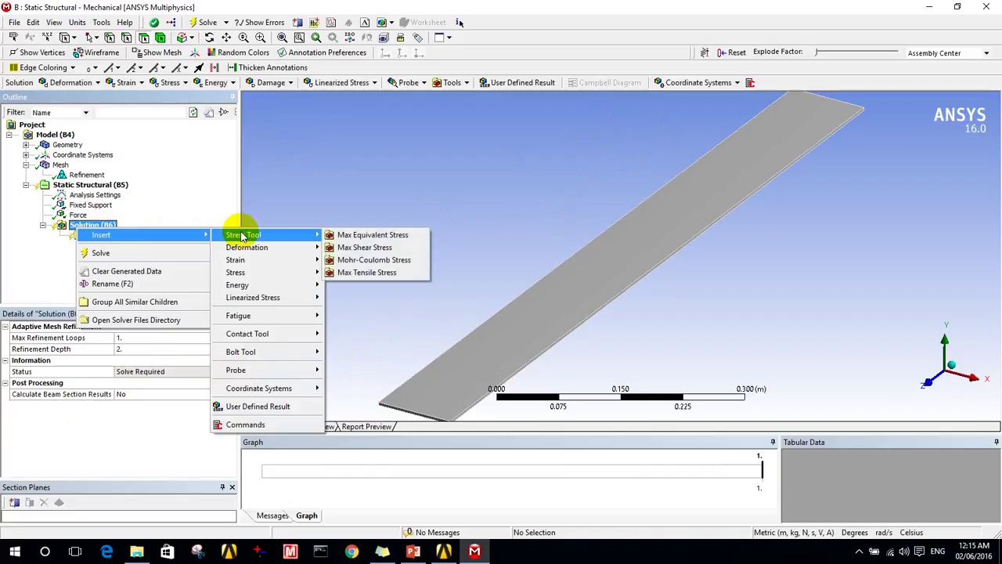
mouse_move(307, 250)
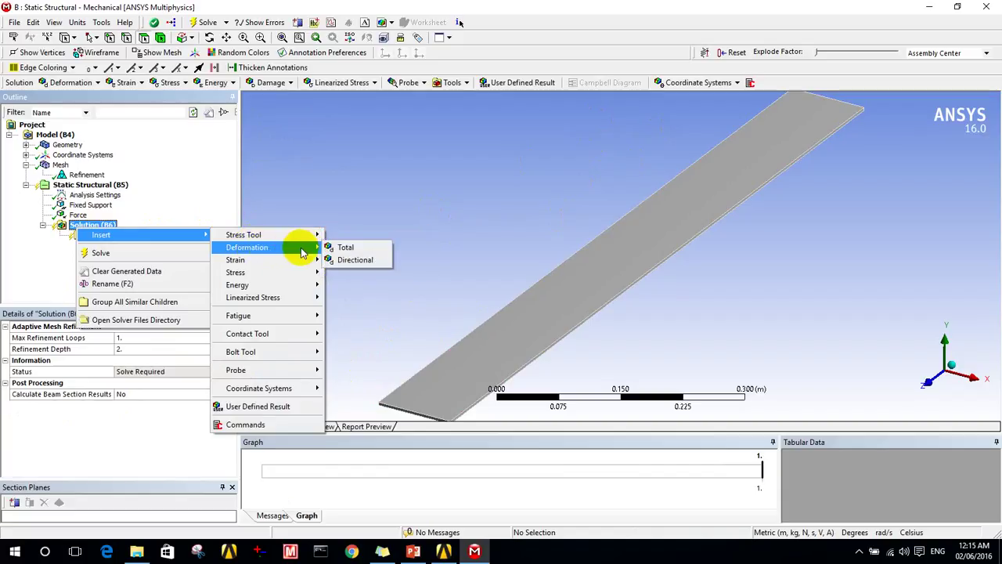
click(344, 248)
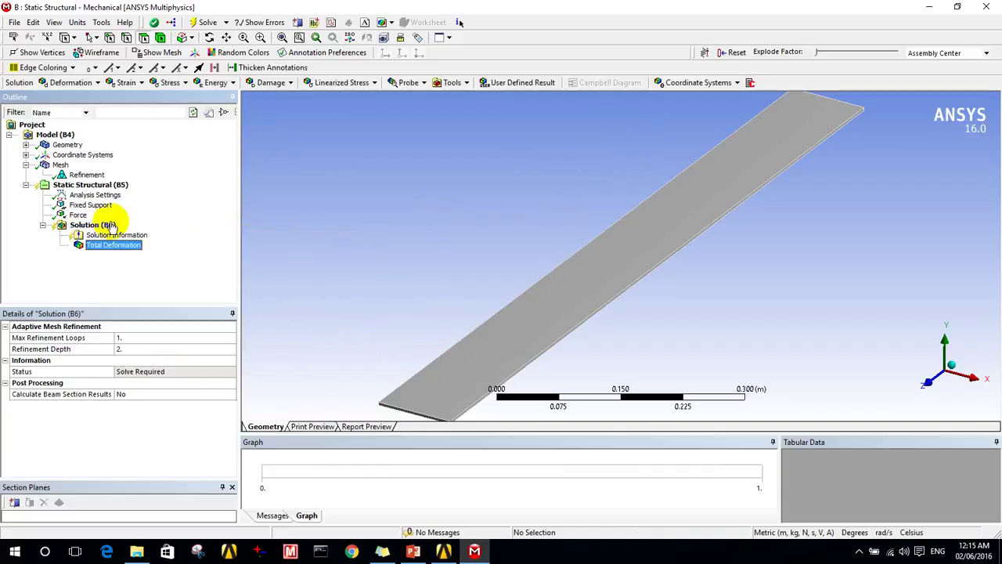
Step: Add an Equivalent Elastic Strain (von-Mises) result to the Solution
click(92, 225)
right_click(93, 224)
mouse_move(117, 231)
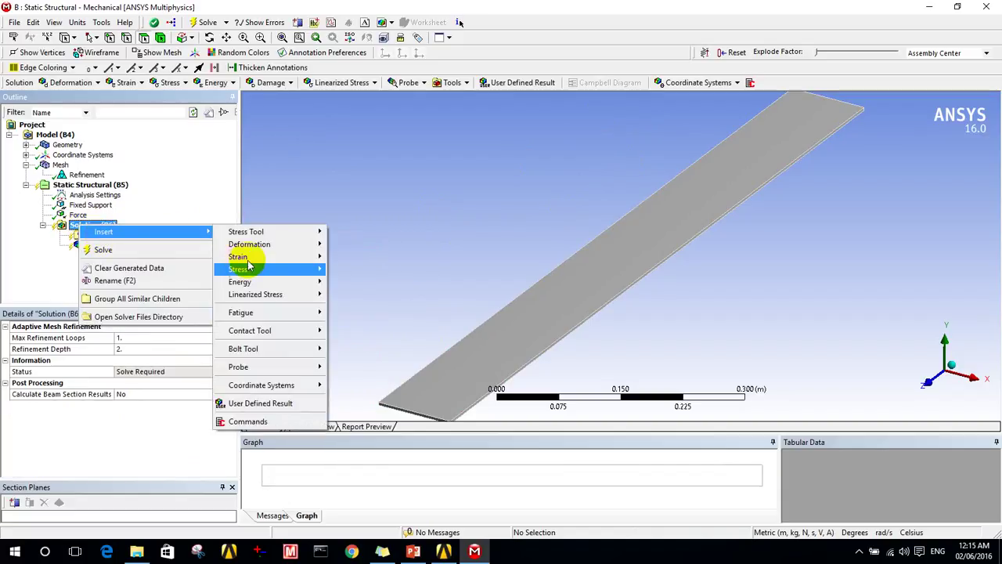
mouse_move(239, 257)
click(333, 256)
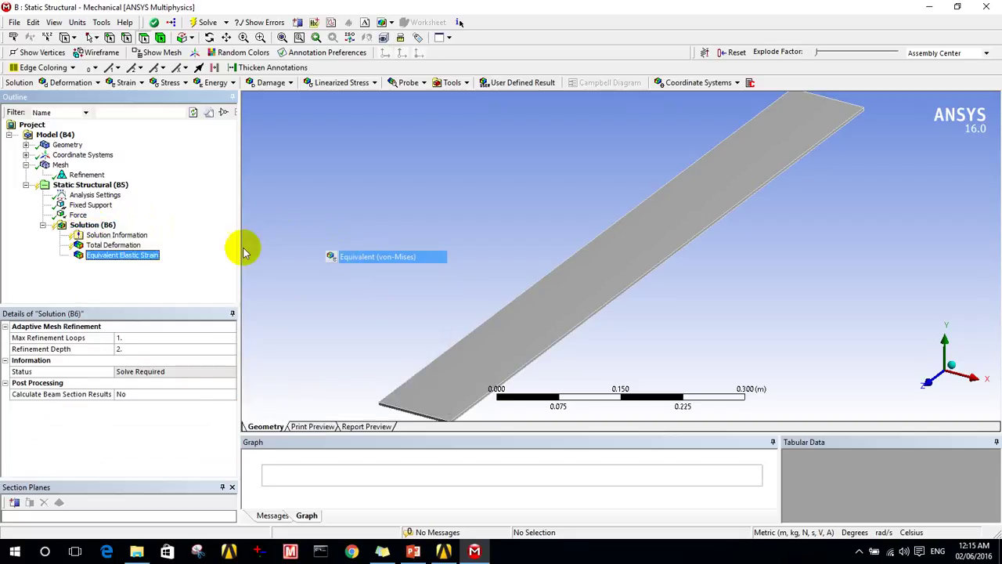
Step: Add an Equivalent (von-Mises) Stress result to the Solution
right_click(92, 225)
mouse_move(125, 233)
mouse_move(255, 270)
click(355, 274)
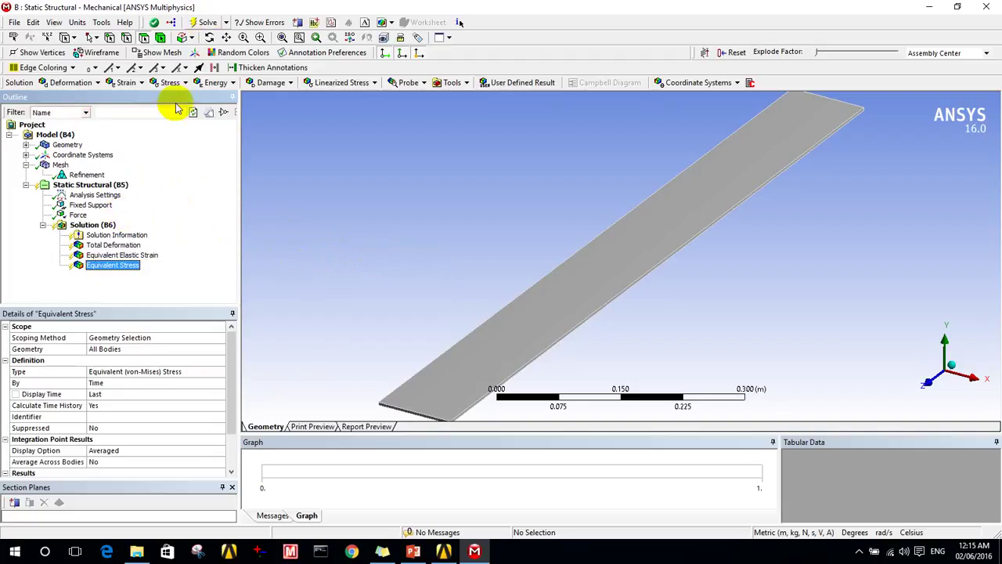
Step: Solve the static structural analysis from the Solution branch until it reports Done
right_click(90, 226)
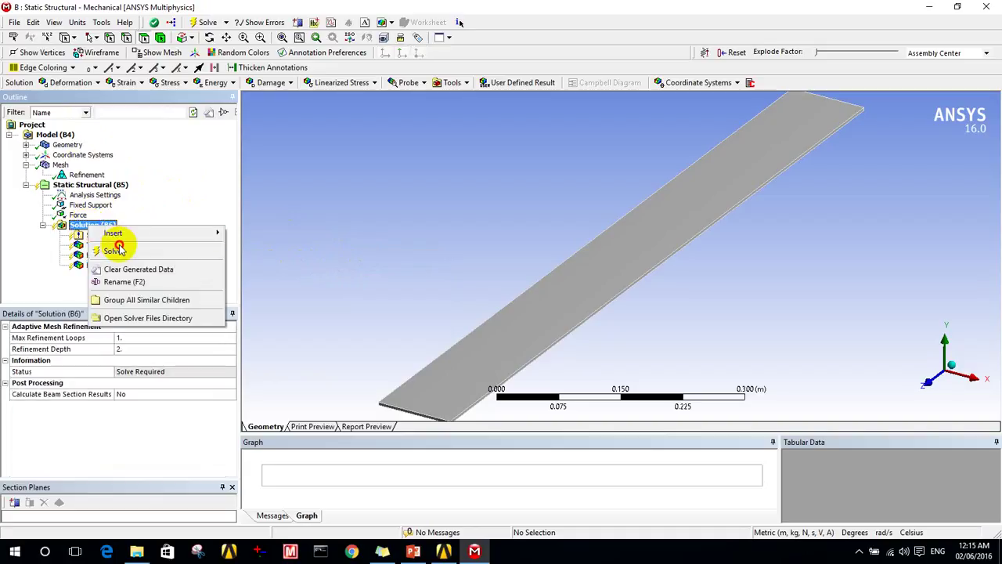
click(123, 249)
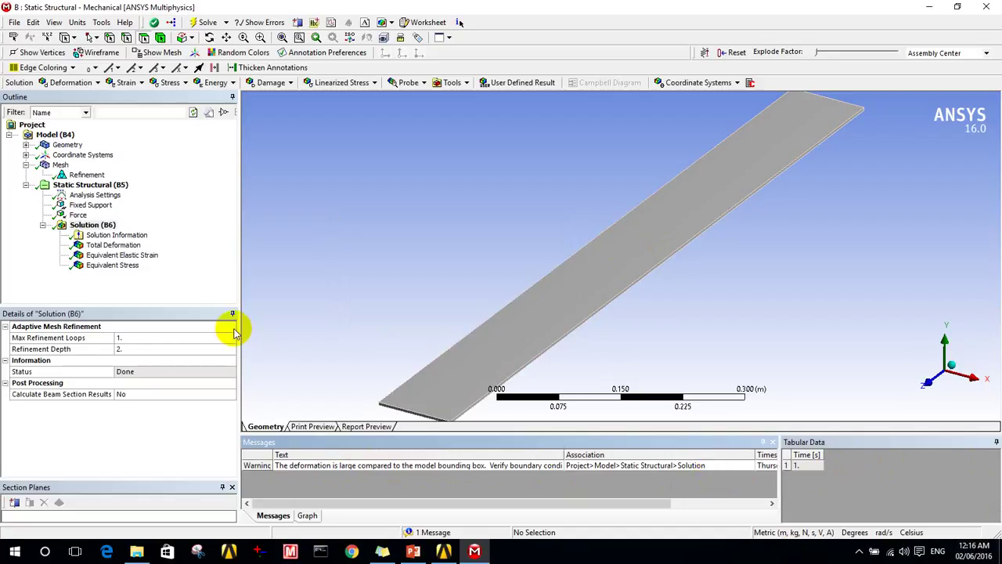
Step: Display the Total Deformation result at 1.0 (True Scale)
click(113, 245)
mouse_move(644, 315)
middle_down()
mouse_move(519, 313)
mouse_move(519, 358)
mouse_move(519, 318)
mouse_move(667, 258)
middle_up()
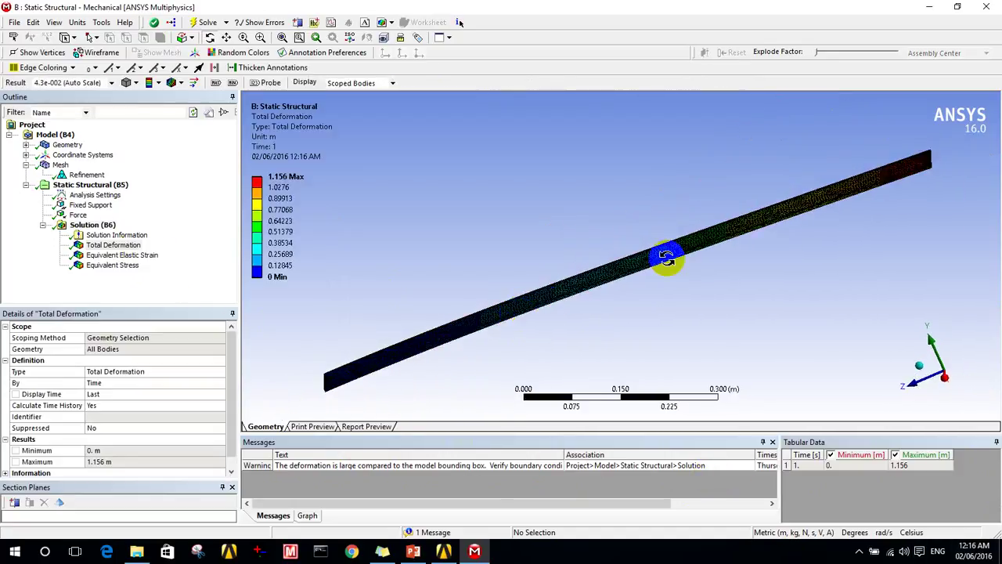
click(112, 83)
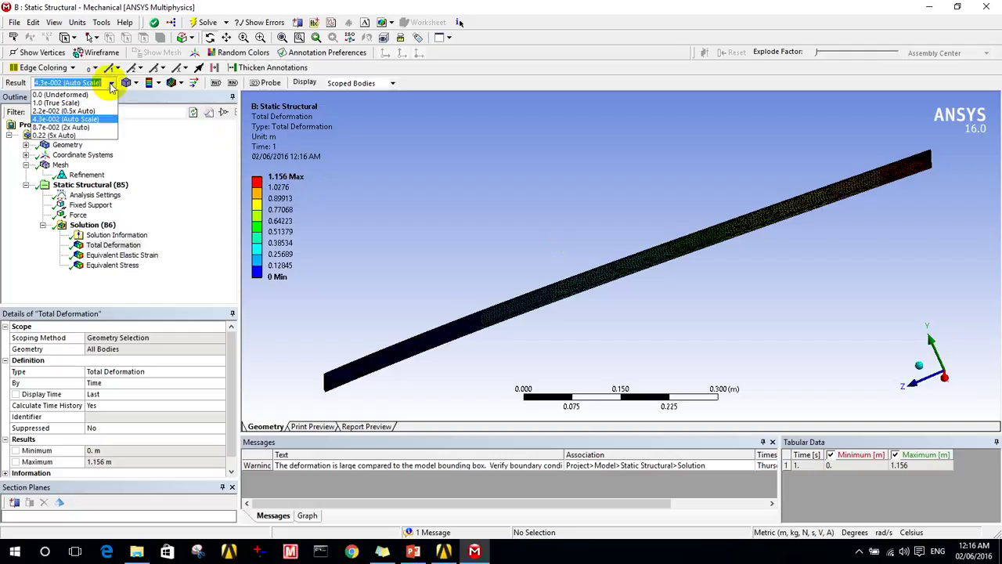
click(74, 102)
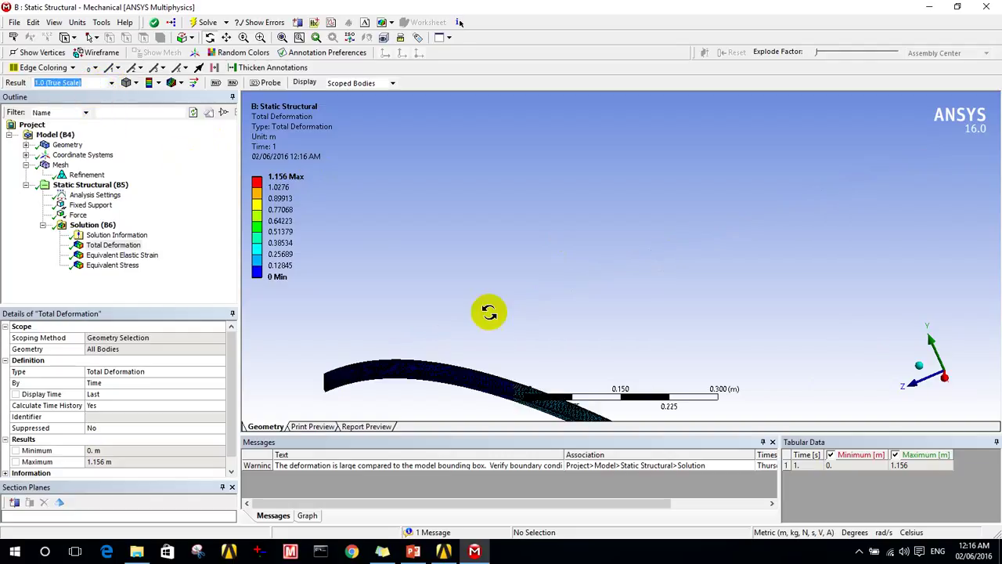
scroll(490, 311, down, 5)
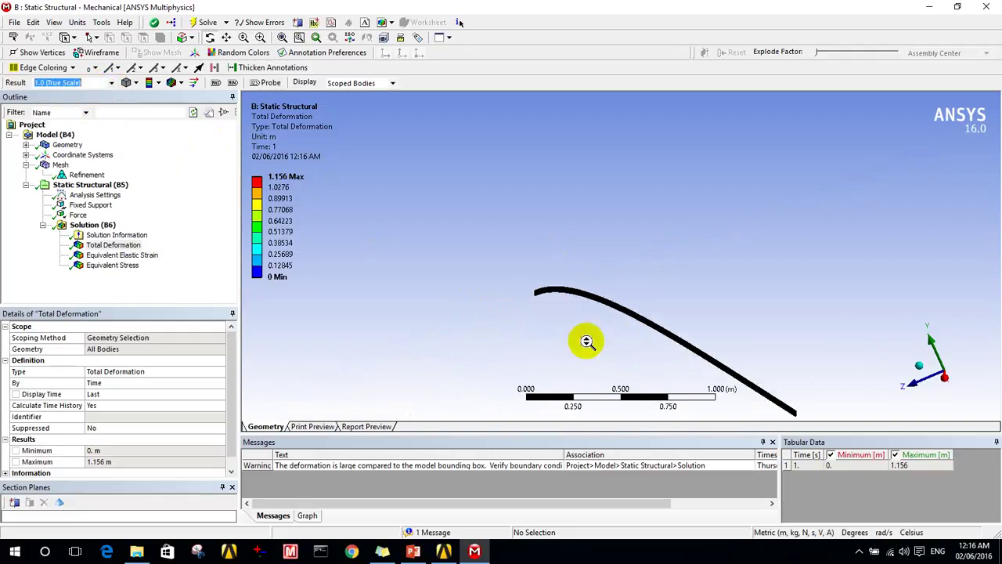
scroll(592, 339, down, 1)
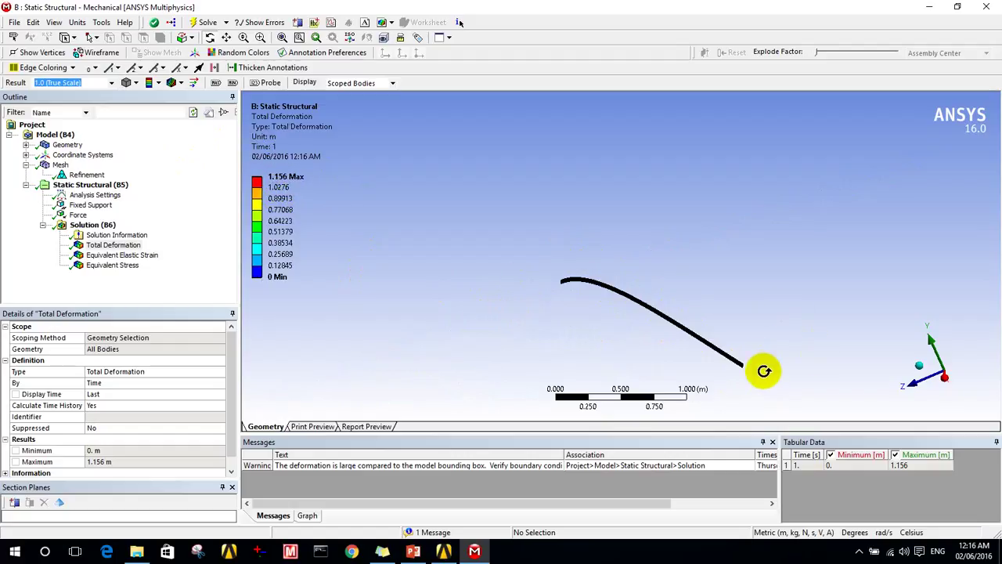
Step: Rotate and zoom the bent plate to show its thickness and coloured contour face
drag(758, 358, 738, 353)
scroll(738, 358, up, 3)
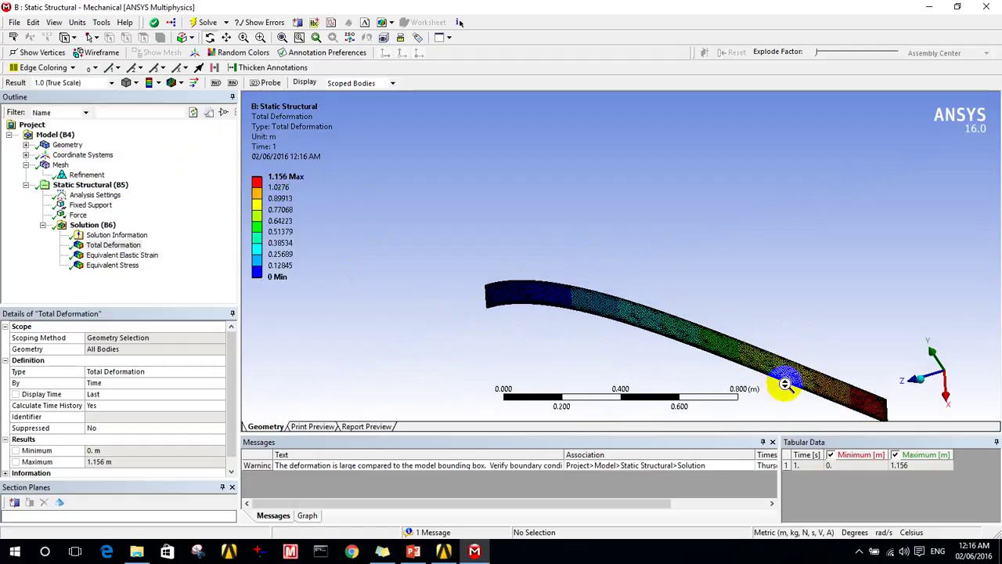
scroll(803, 384, down, 5)
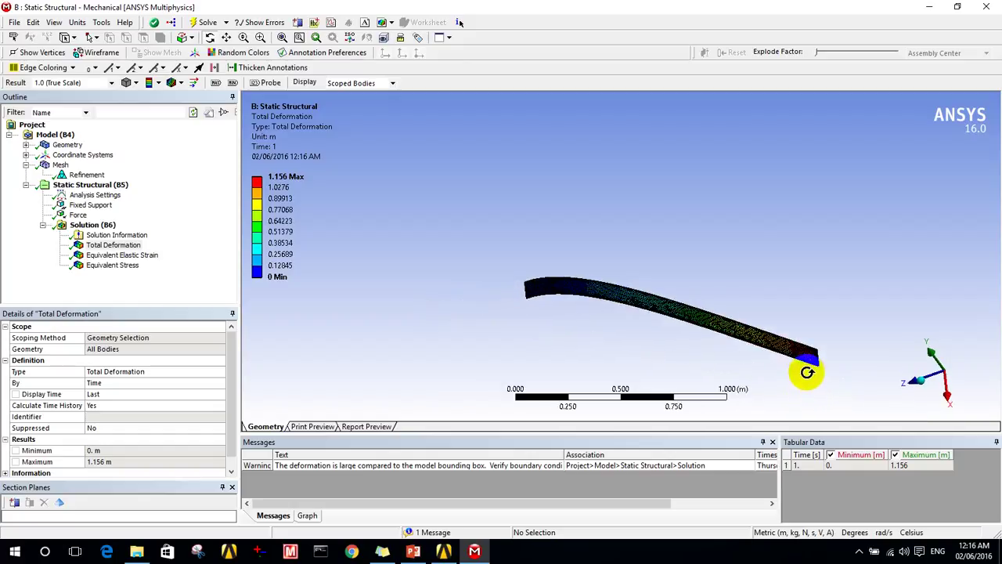
mouse_move(810, 374)
mouse_down()
mouse_move(833, 399)
mouse_move(857, 398)
mouse_move(837, 363)
mouse_move(822, 358)
mouse_up()
scroll(846, 384, up, 2)
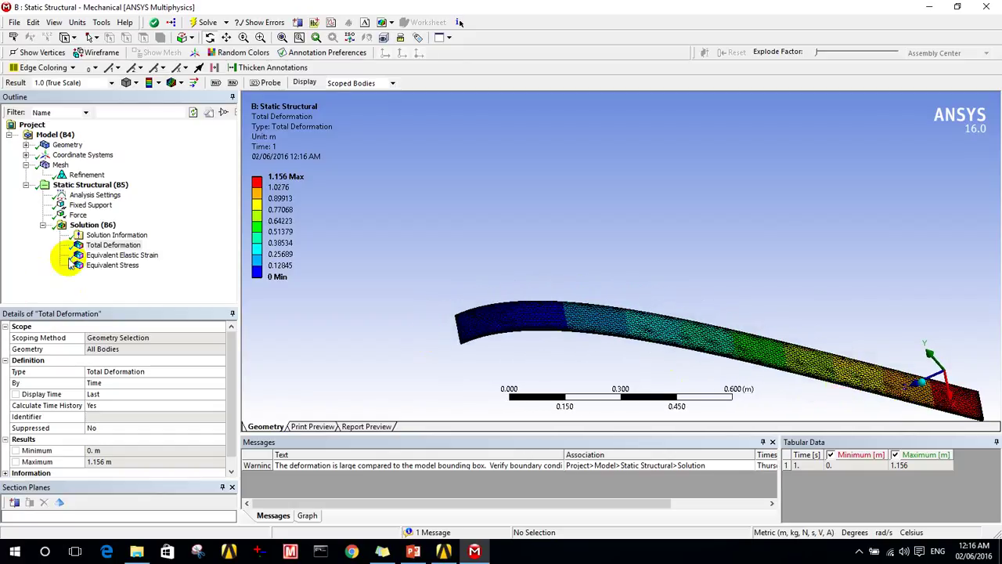
click(101, 255)
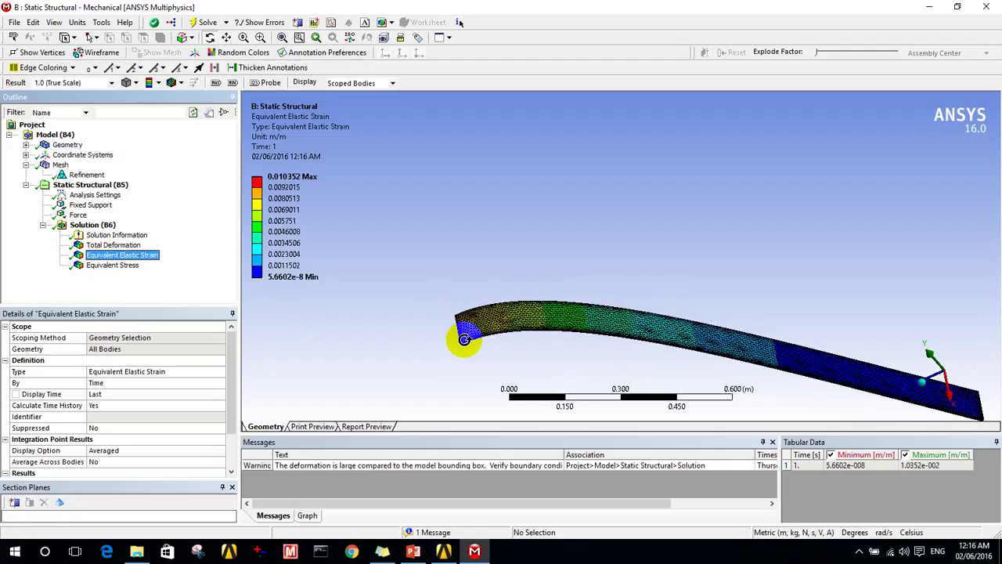
click(101, 266)
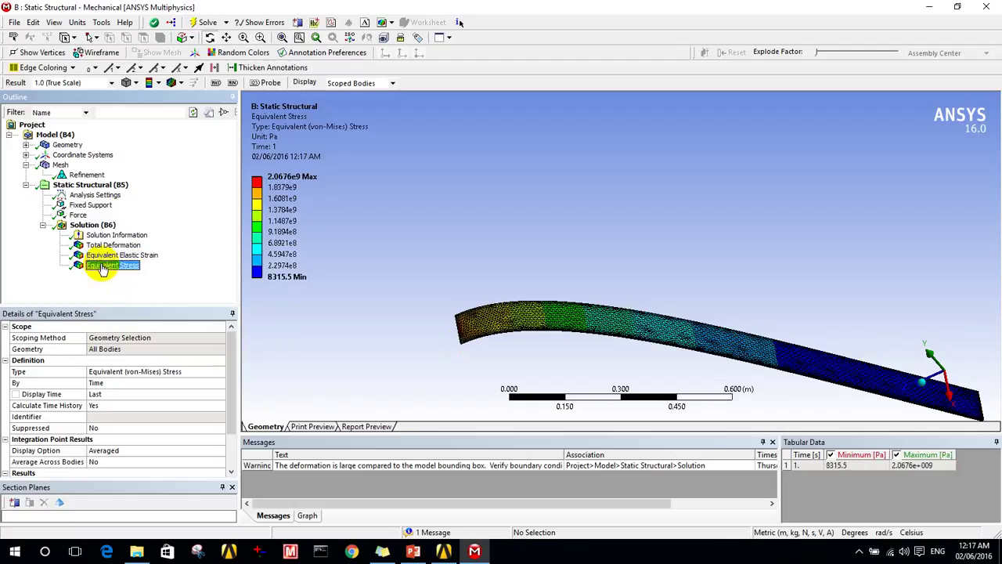
Step: Reselect Total Deformation and orbit the bent plate into an oblique 3-D view
click(98, 245)
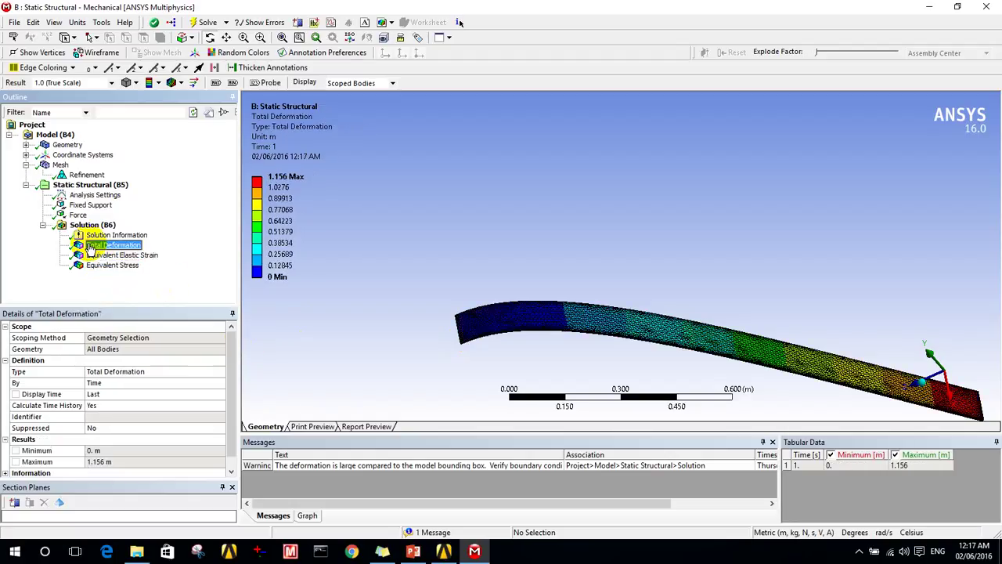
drag(625, 364, 626, 362)
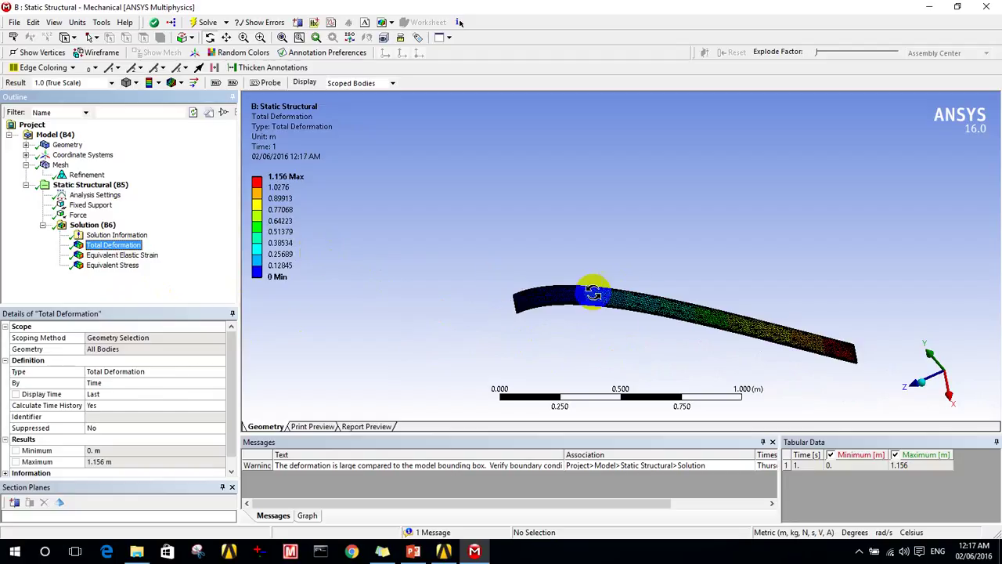
drag(728, 336, 745, 313)
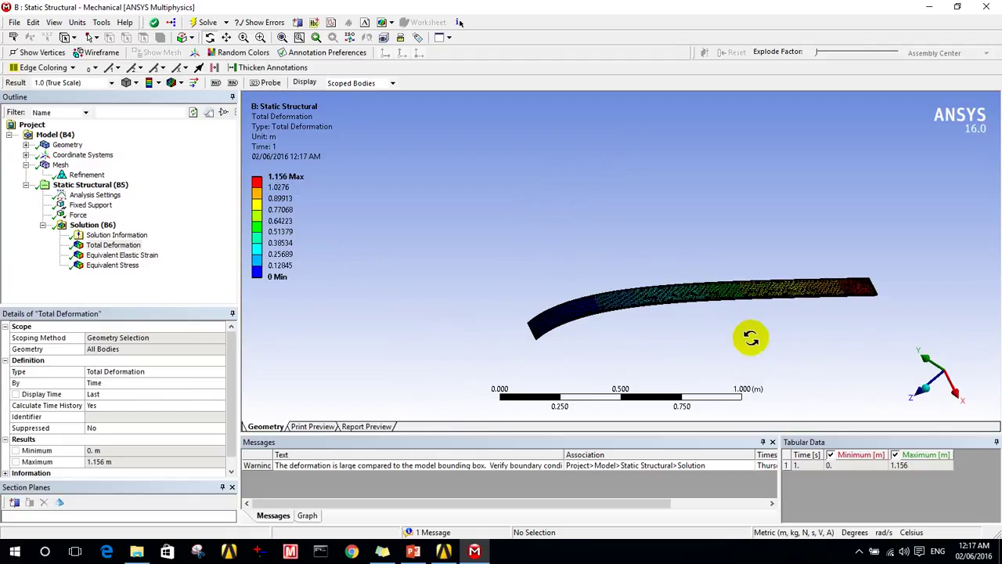
drag(718, 328, 695, 307)
drag(731, 351, 774, 316)
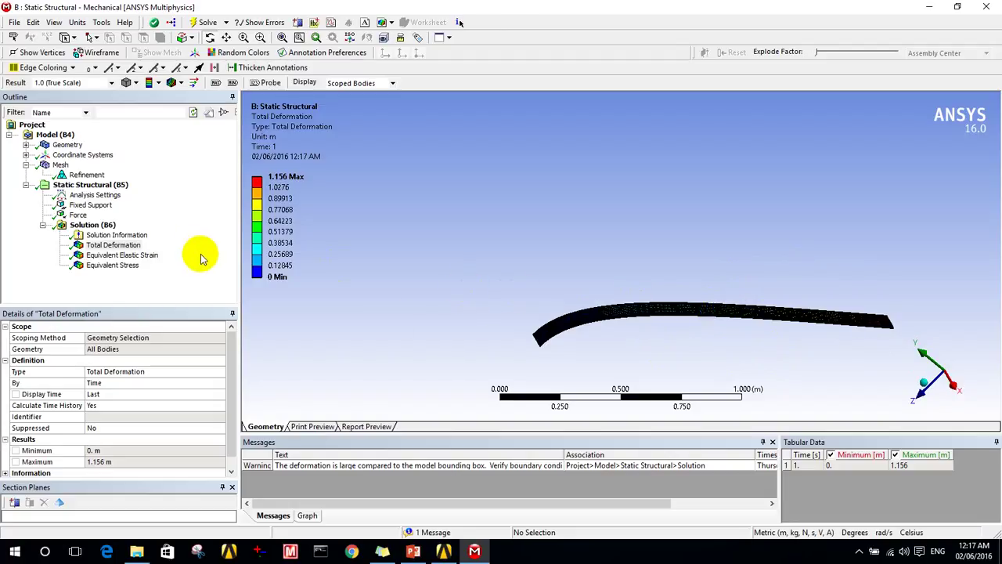
drag(558, 335, 670, 363)
scroll(774, 356, up, 2)
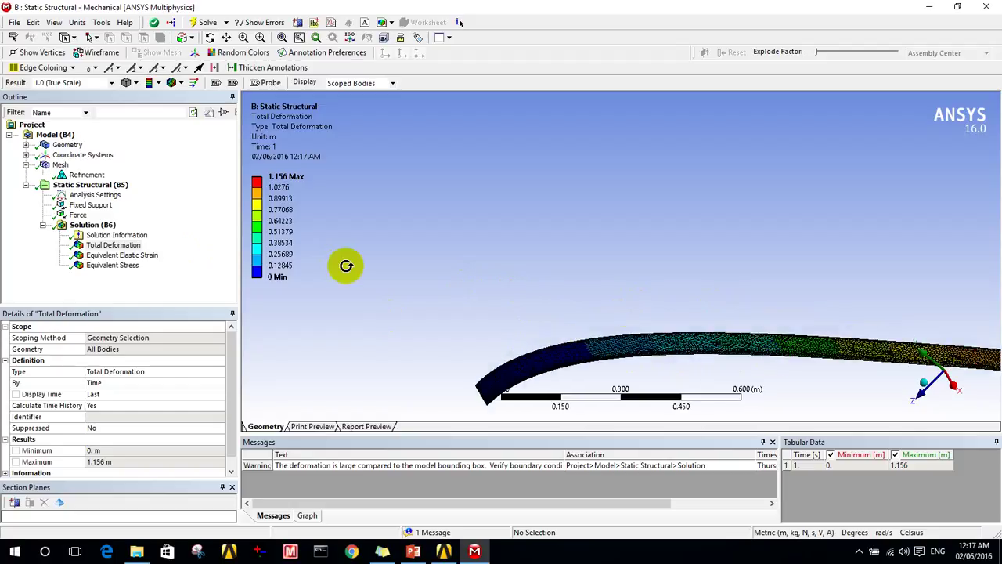
scroll(603, 319, down, 1)
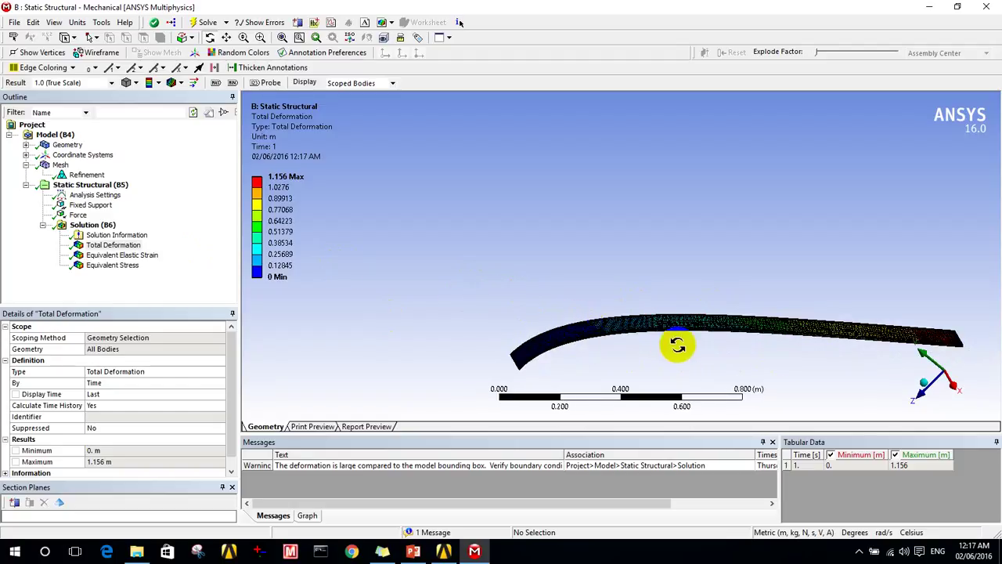
scroll(673, 344, down, 1)
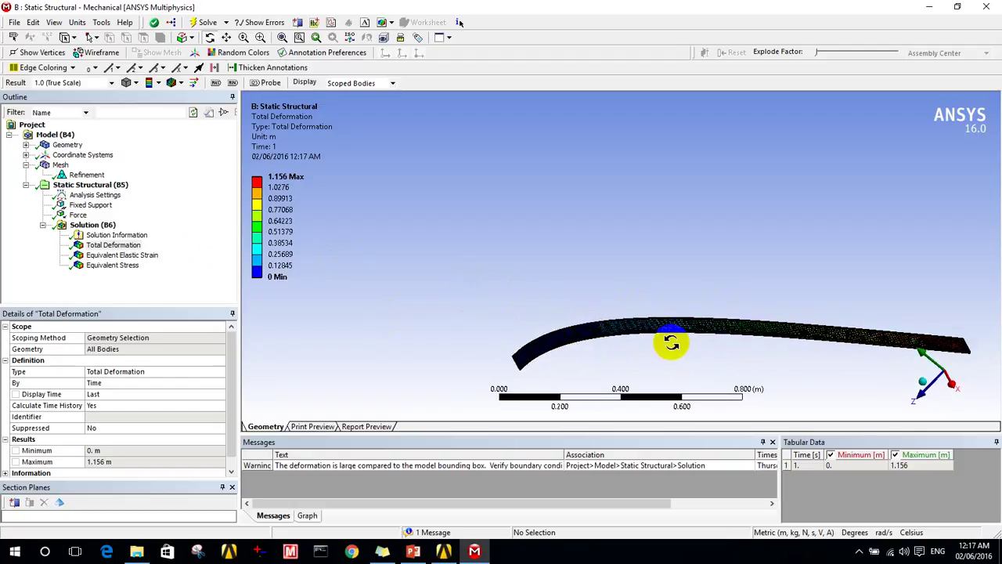
Step: Open Manage Views and overlay the undeformed model to compare against the bent plate
click(386, 40)
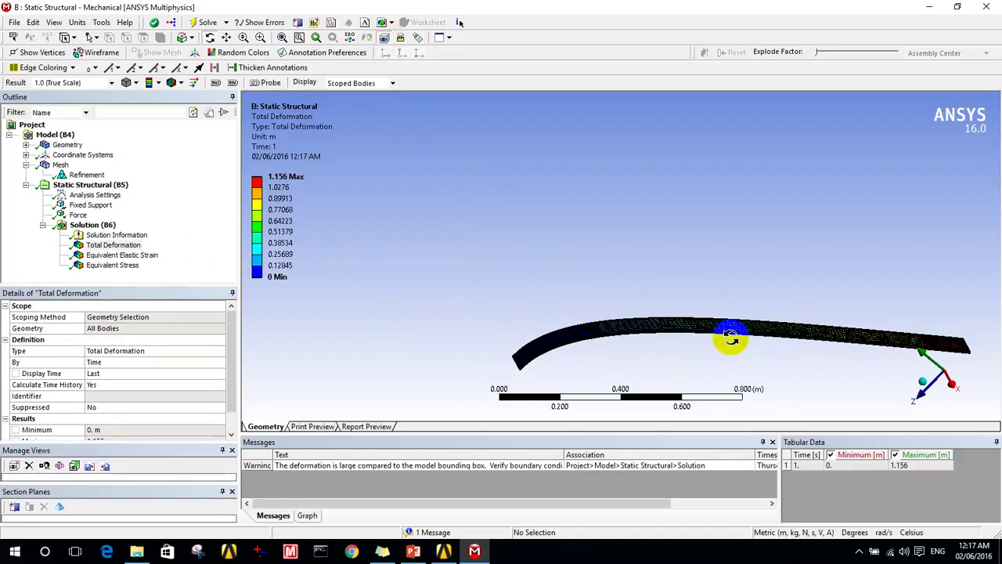
drag(735, 341, 729, 331)
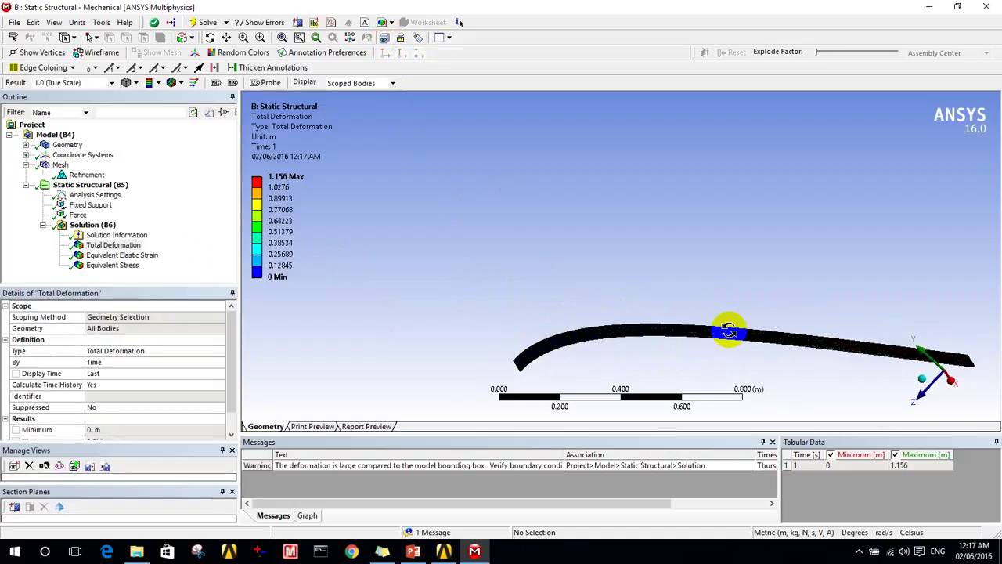
click(173, 83)
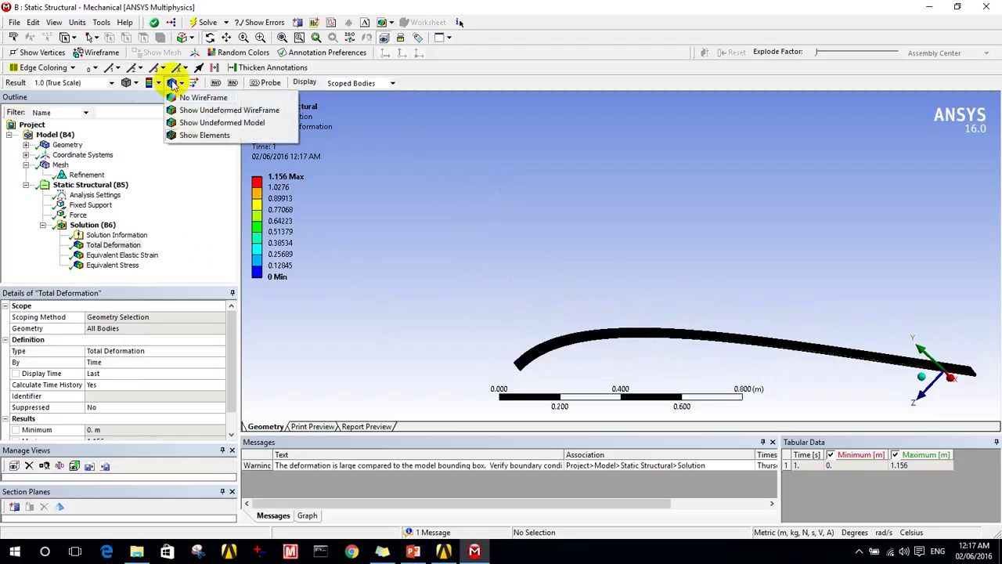
click(231, 123)
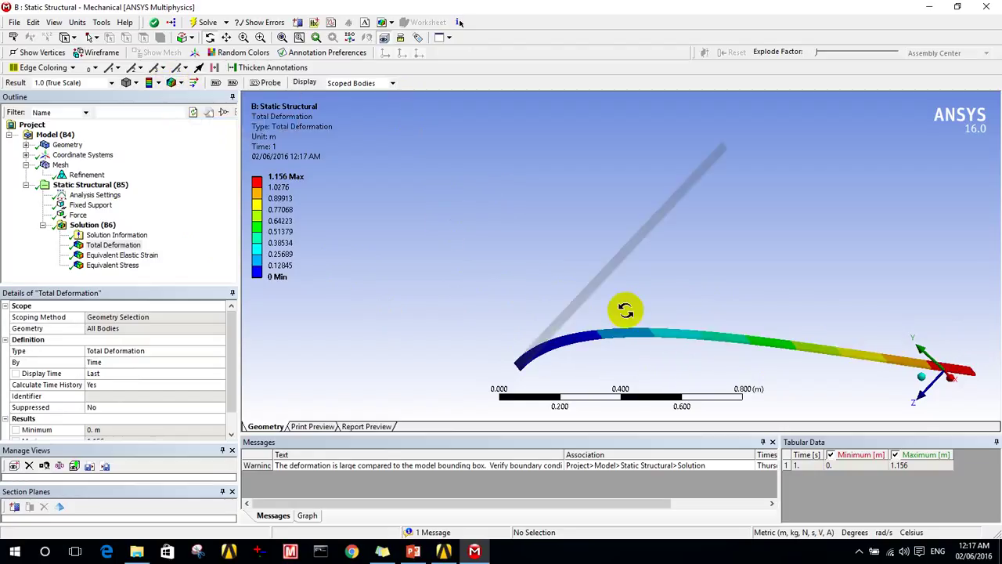
drag(662, 331, 722, 373)
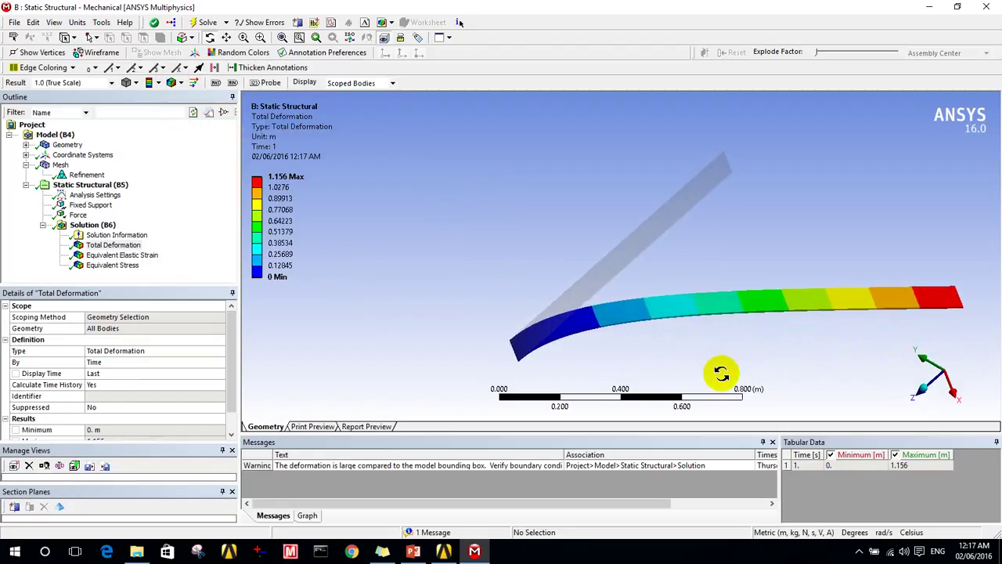
Step: Switch back to No WireFrame and orbit the plate into a thin side view
click(173, 83)
click(184, 97)
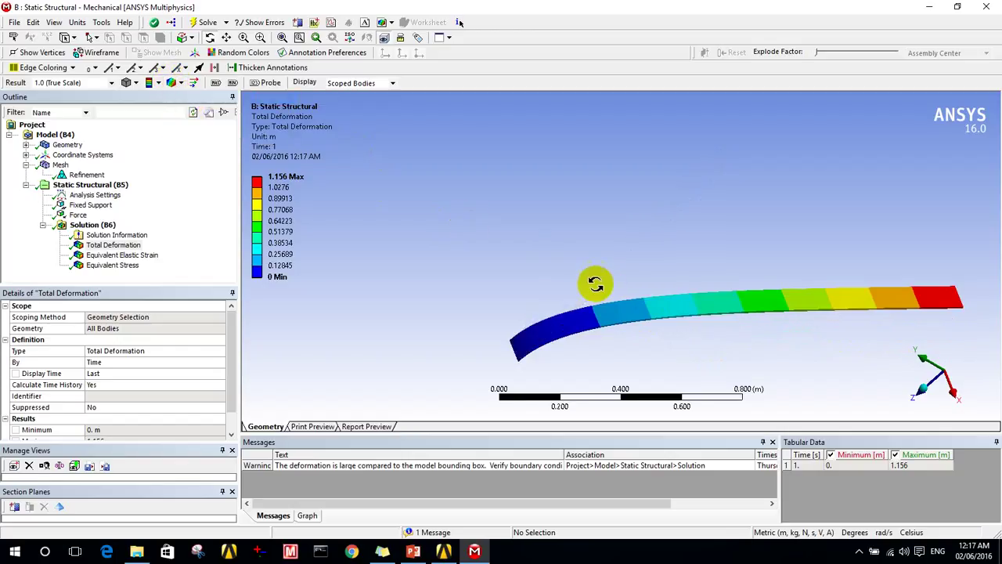
drag(604, 287, 387, 208)
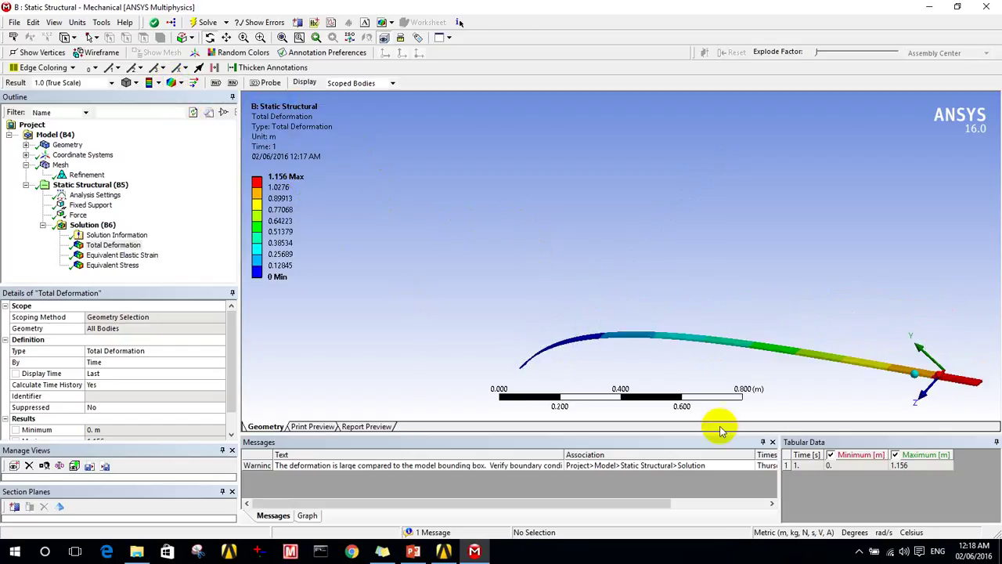
click(858, 551)
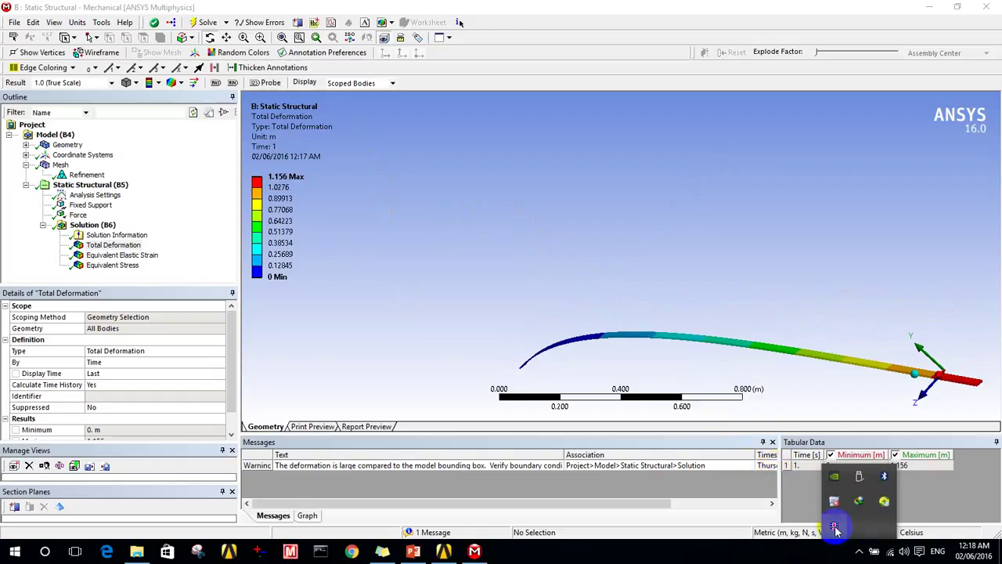